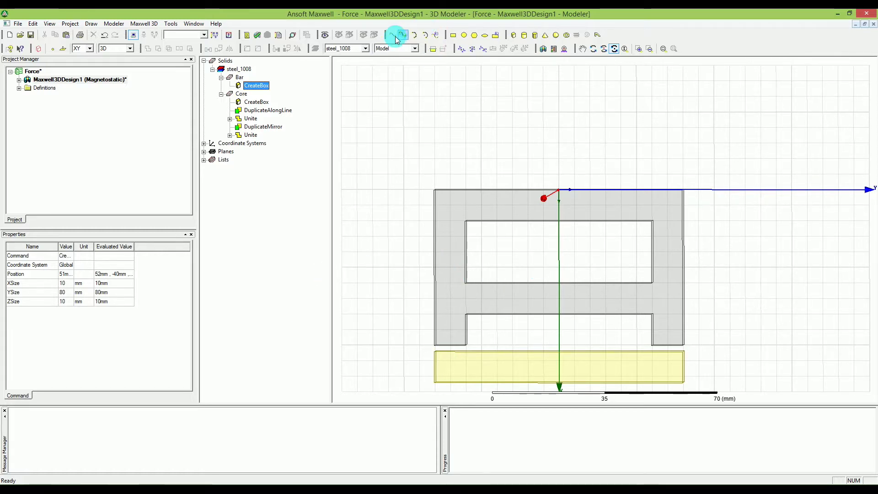
Step: Make copper the default material for new objects, chosen from the full material library
left_click(355, 48)
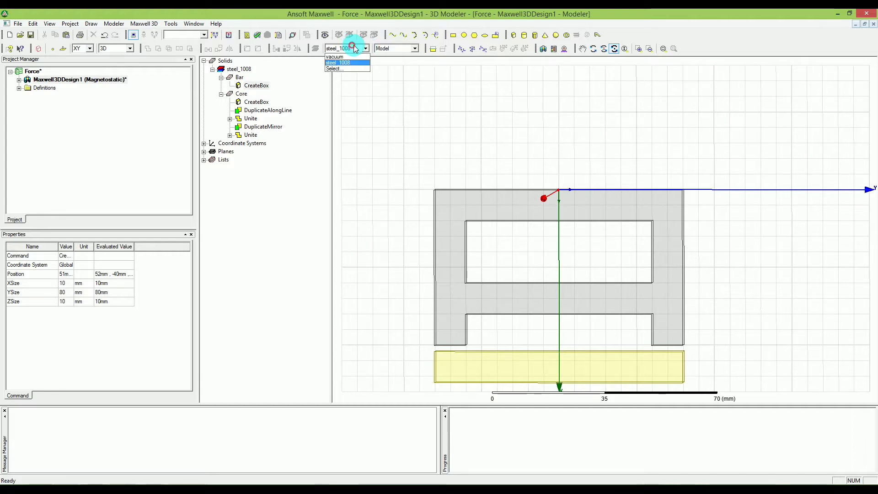
left_click(348, 69)
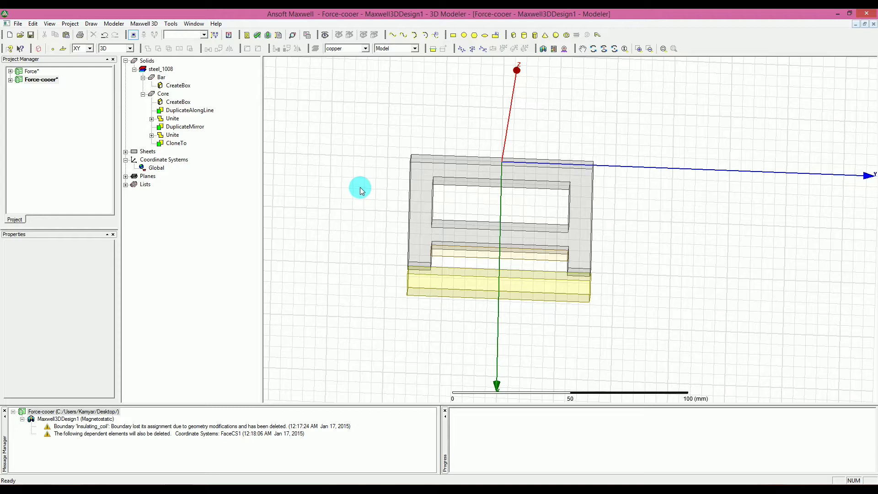
left_click(514, 36)
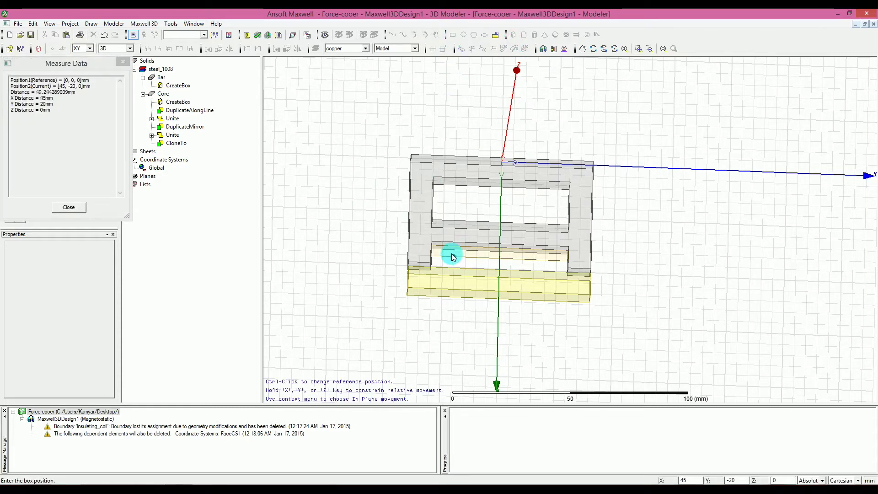
Step: Draw copper Box3 from corner (45, 30, 10) with sizes dX -20, dY -60, dZ -20 mm
key("Tab")
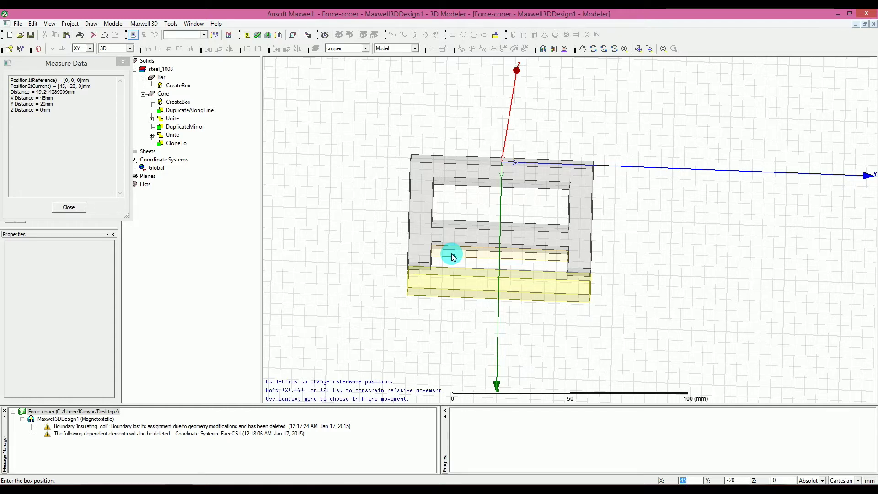
key("Tab")
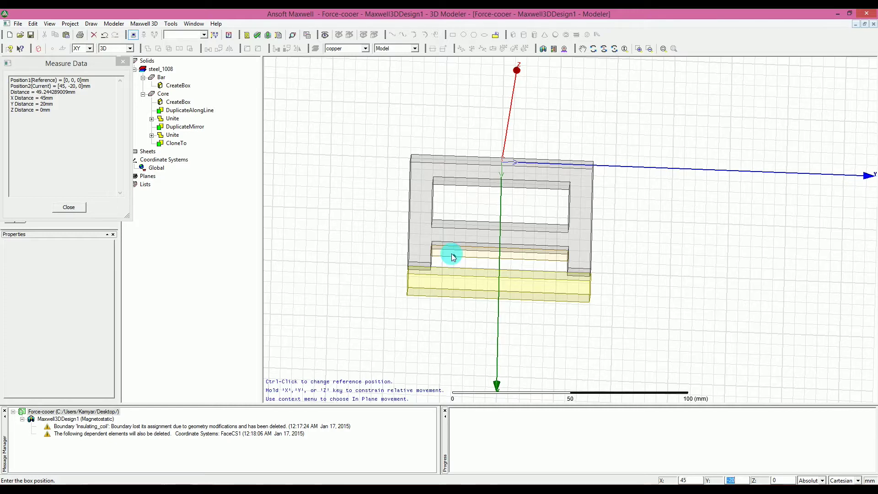
type("30")
key("Tab")
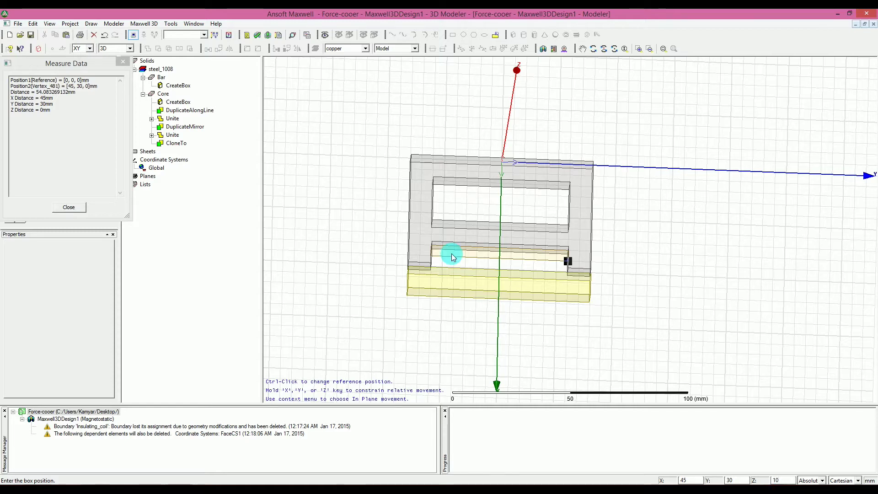
key("Return")
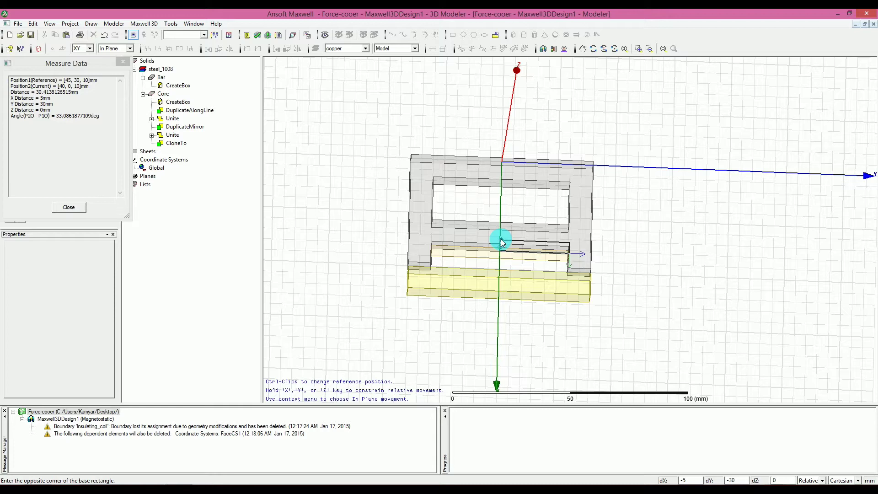
key("Tab")
type("-20")
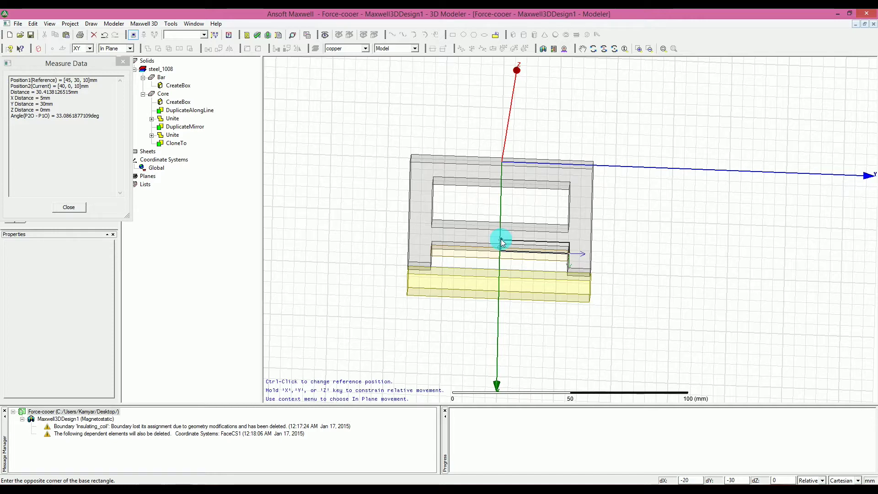
key("Tab")
type("-6")
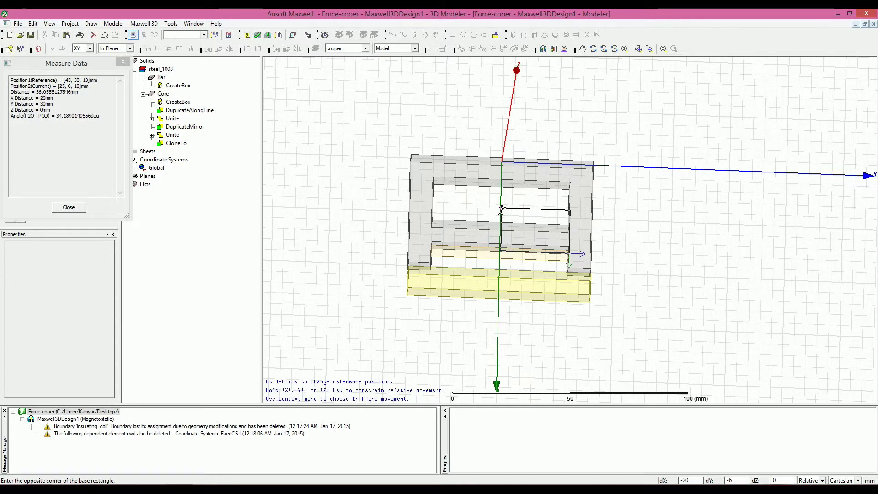
type("0")
key("Tab")
type("-20")
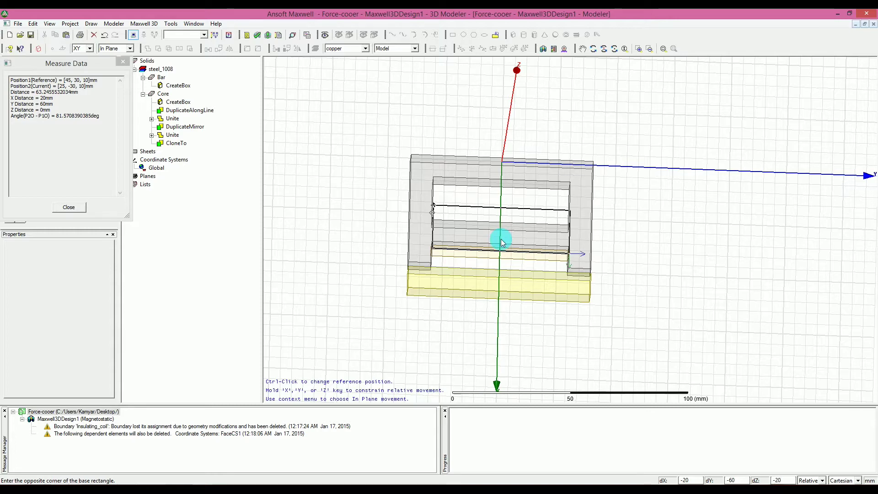
key("Return")
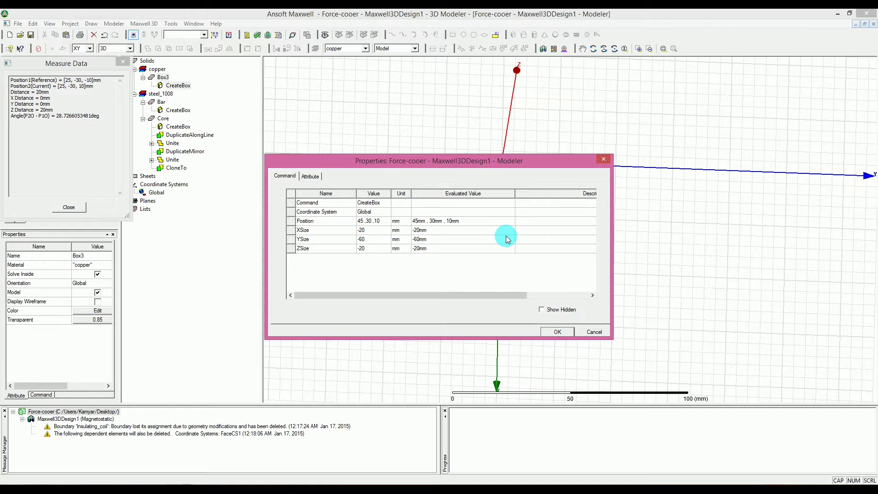
Step: Colour Box3 gold (224, 168, 52), saving it as a custom colour, and apply
left_click(312, 176)
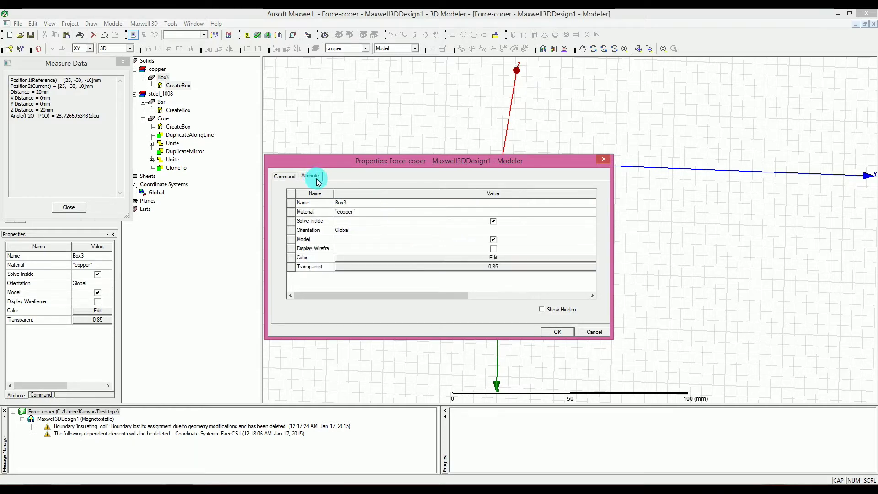
left_click(449, 258)
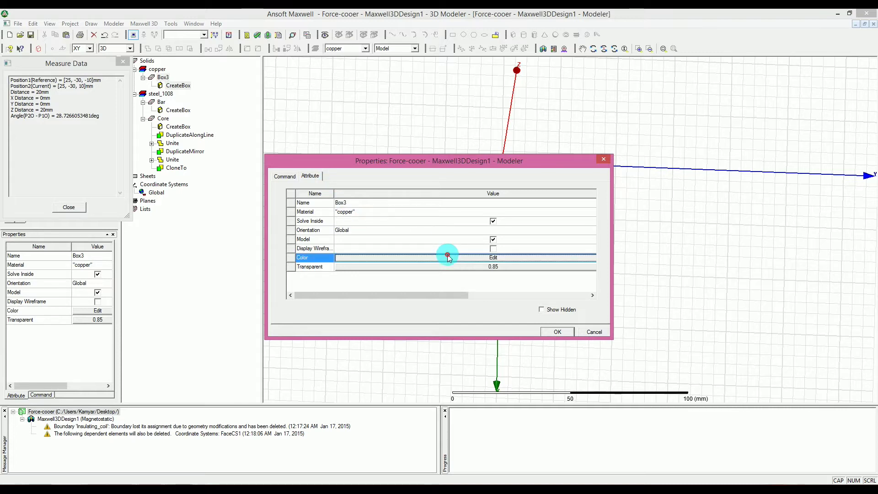
left_click(454, 259)
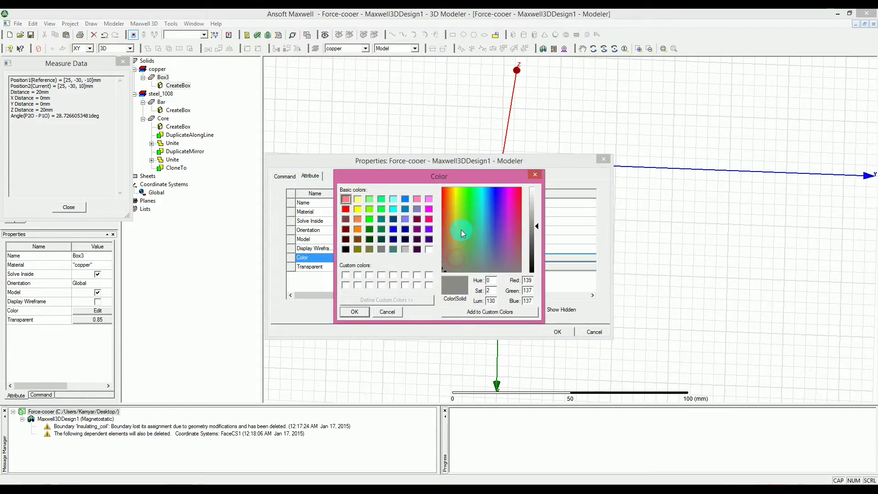
left_click_drag(458, 211, 451, 210)
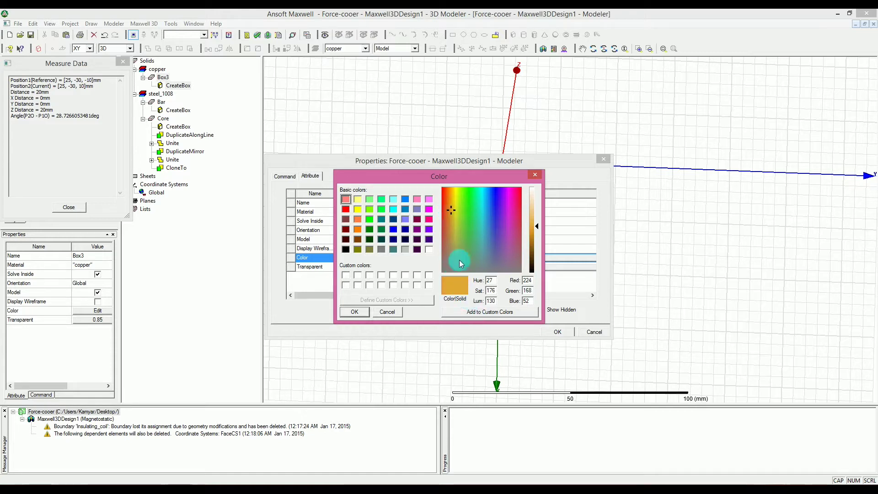
left_click(466, 311)
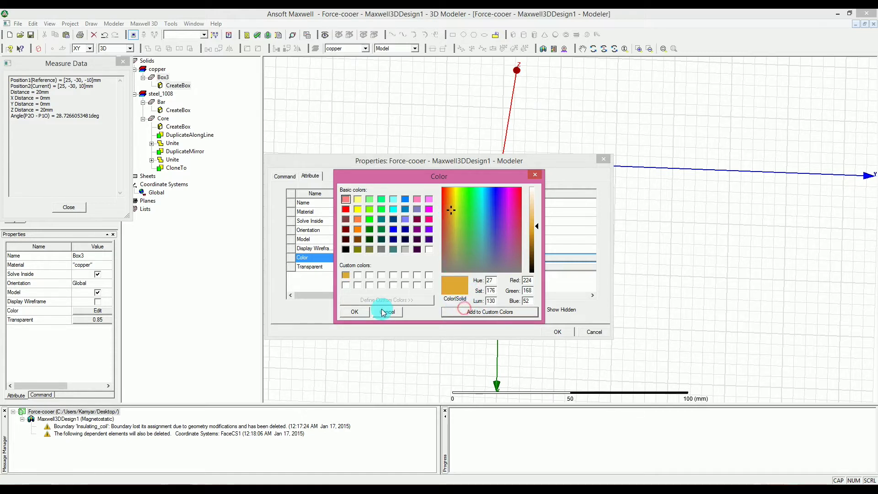
left_click(365, 311)
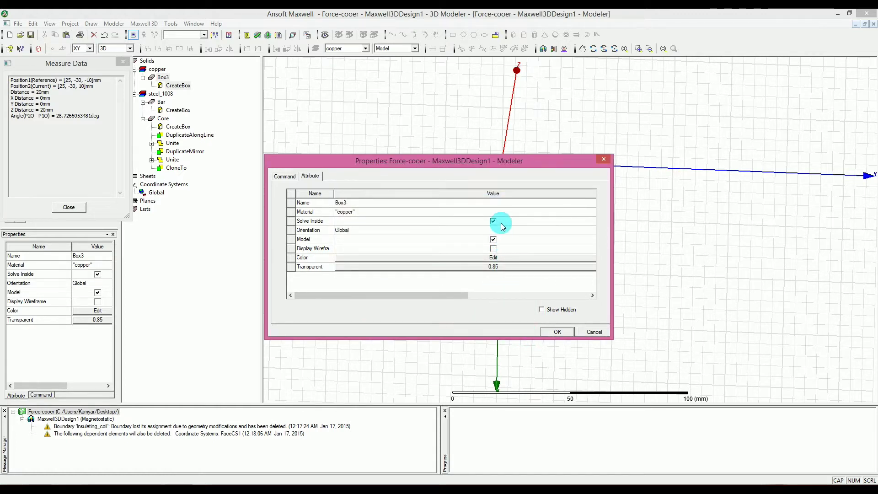
left_click(557, 331)
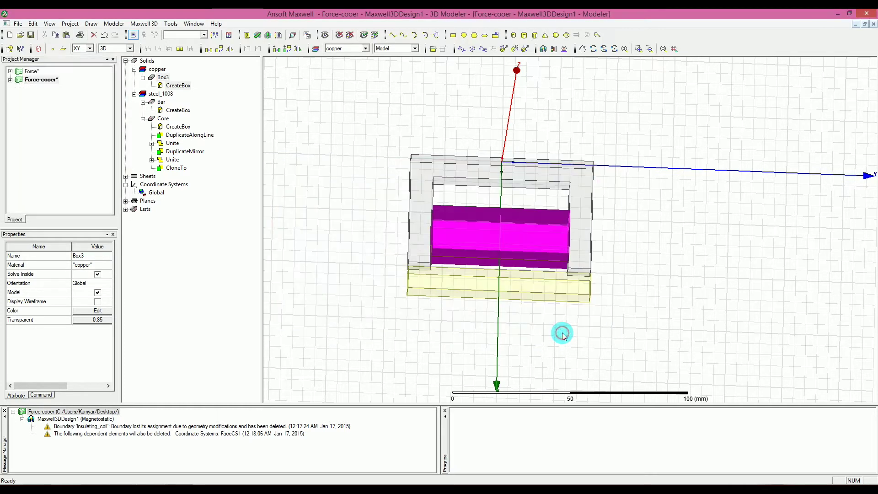
Step: Deselect Box3 and orbit the view to inspect the gold box inside the core window
left_click(562, 335)
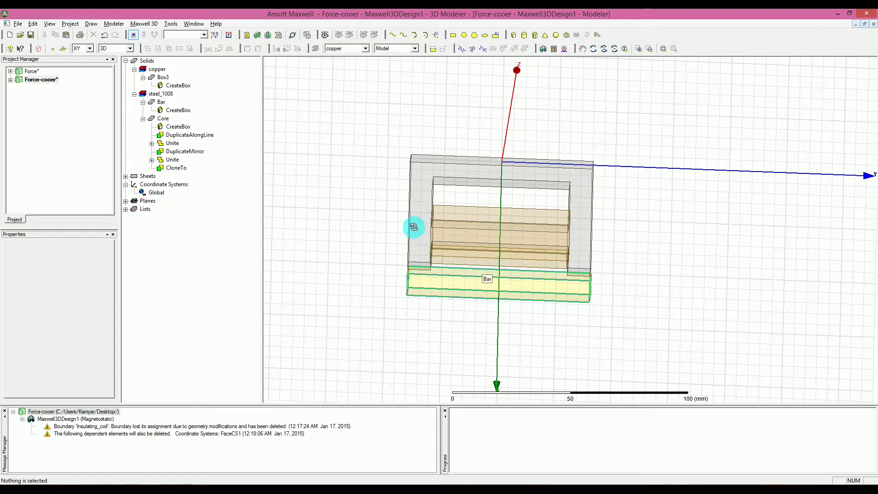
left_click_drag(402, 228, 471, 235, "alt")
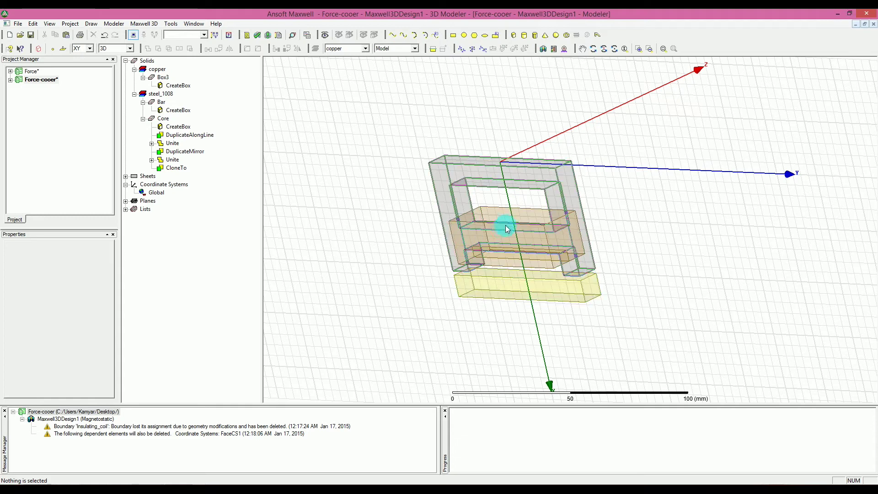
left_click_drag(481, 232, 386, 230, "alt")
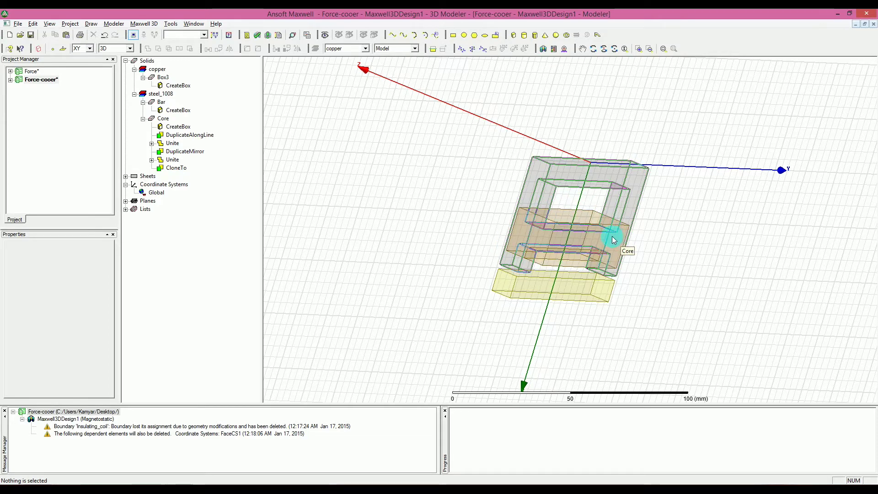
left_click_drag(615, 236, 642, 224, "alt")
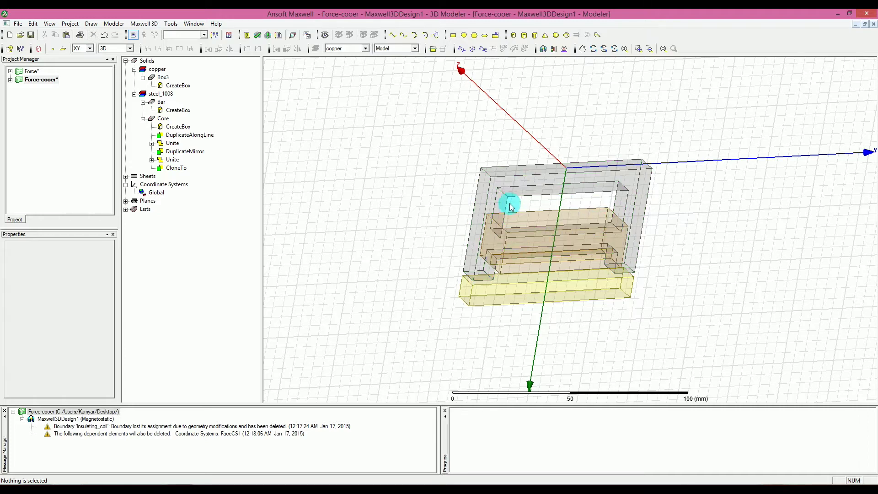
Step: Rename Box3 through its properties, making it Coil_1
double_click(171, 77)
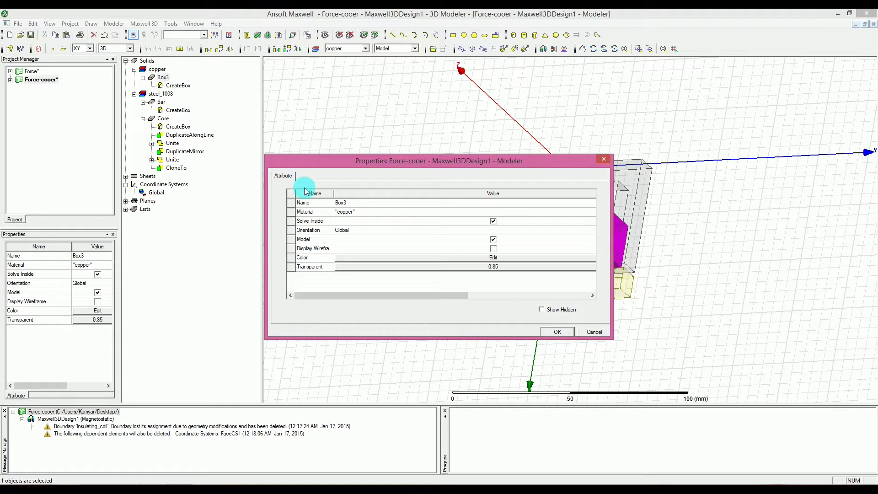
left_click(341, 203)
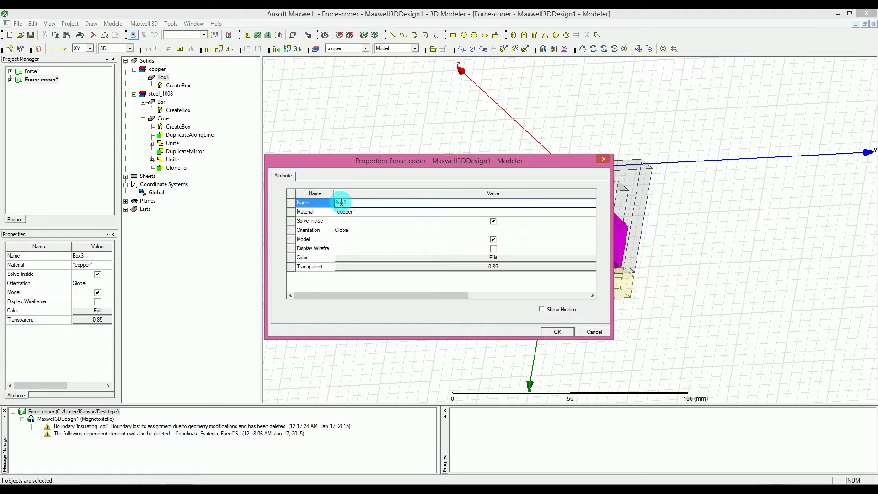
type("Coil")
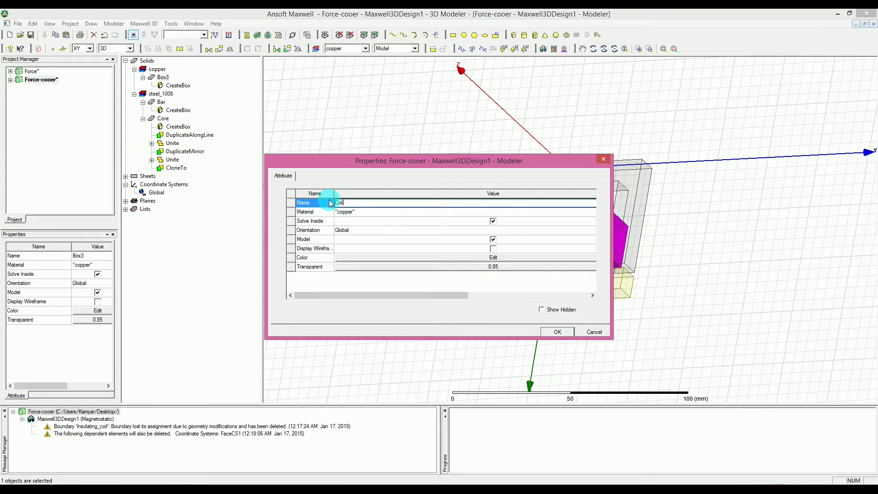
key("Return")
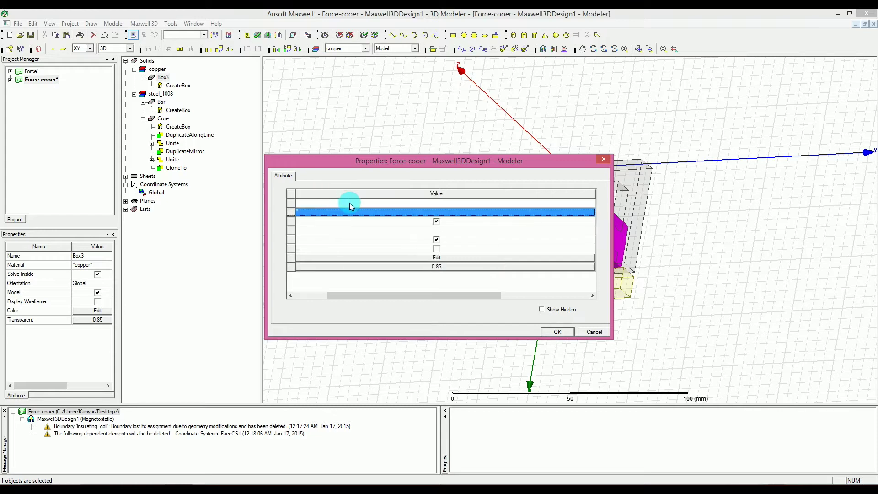
left_click(562, 332)
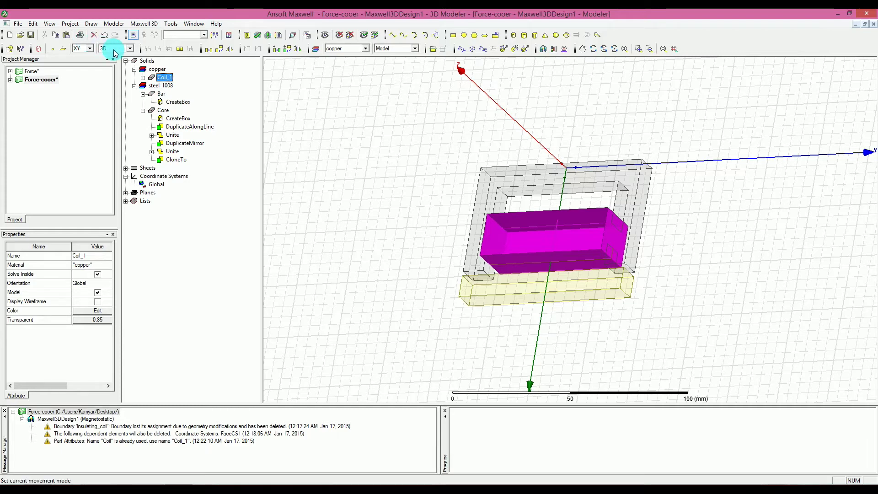
Step: Check Coil_1's box parameters, then rename it to Coil, which becomes Coil_2
left_click(143, 78)
left_click(181, 85)
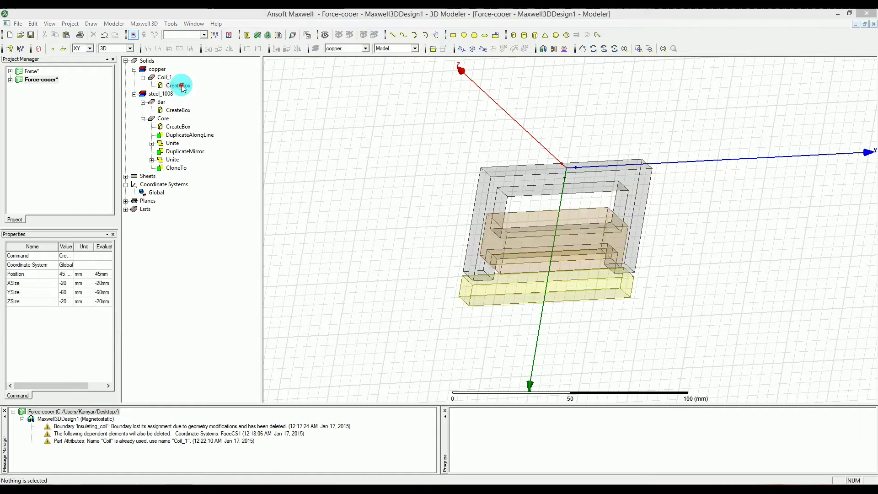
double_click(181, 86)
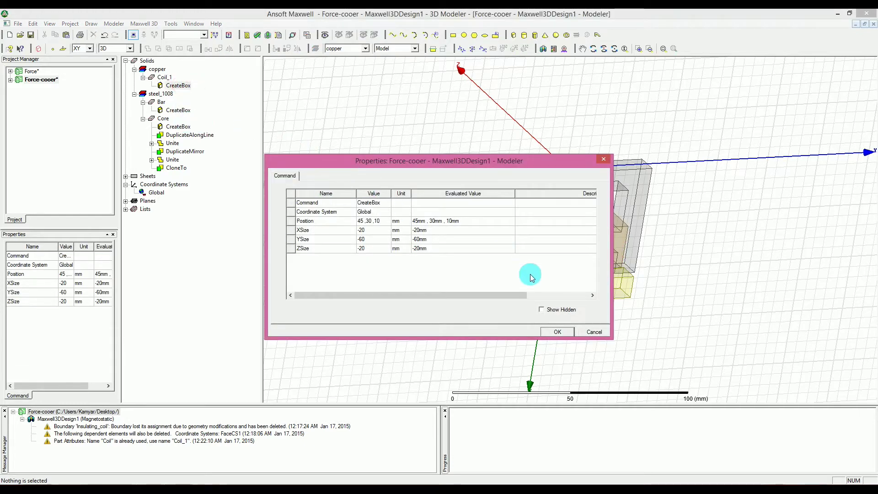
left_click(592, 332)
double_click(165, 77)
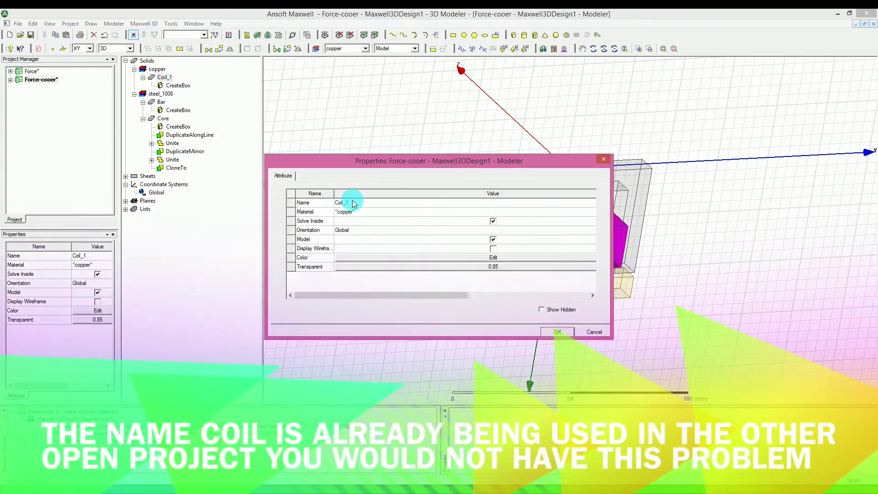
left_click(354, 203)
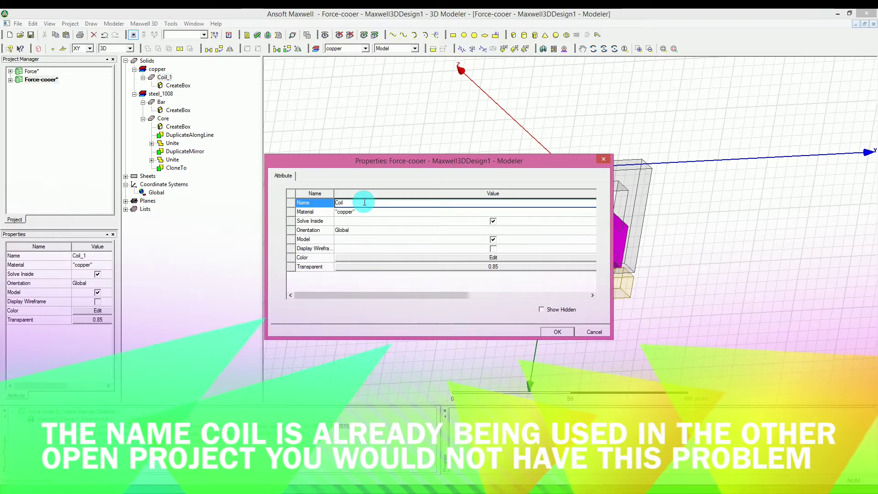
key("Return")
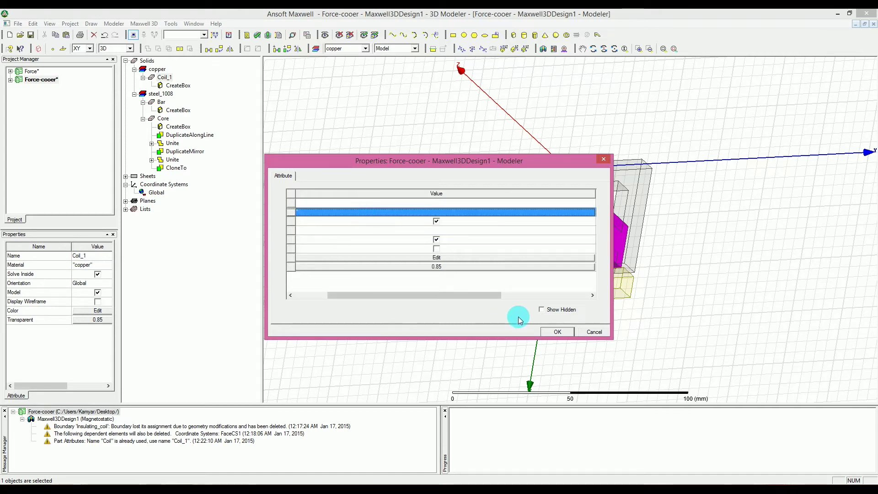
left_click(549, 332)
left_click(339, 129)
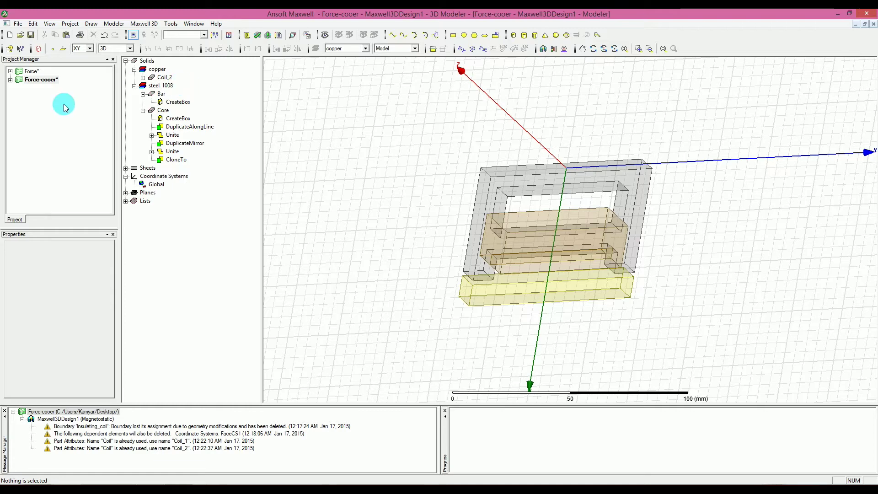
left_click(142, 76)
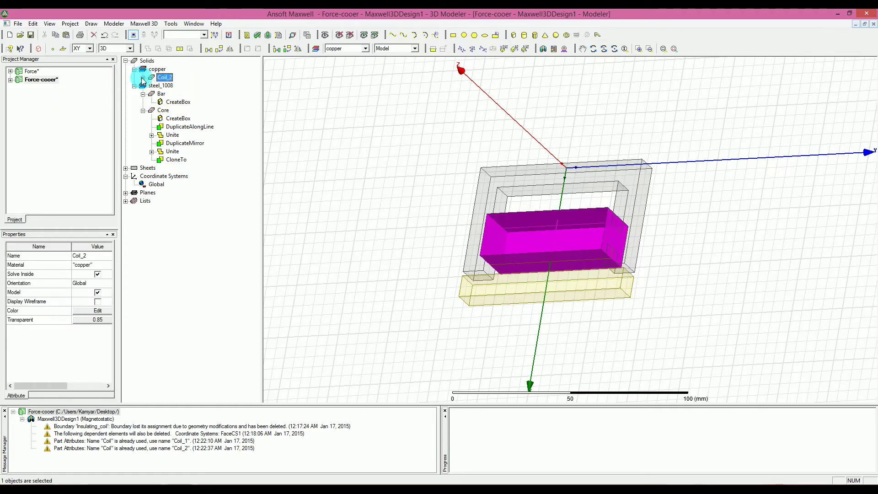
Step: Subtract Core from Coil_2 with tool objects cloned, then orbit to inspect the cut coil
left_click(156, 94)
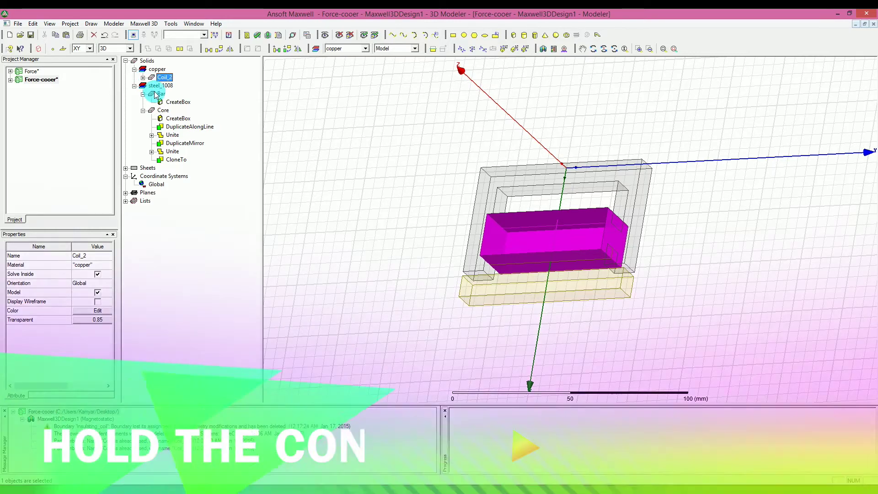
left_click(162, 110, "ctrl")
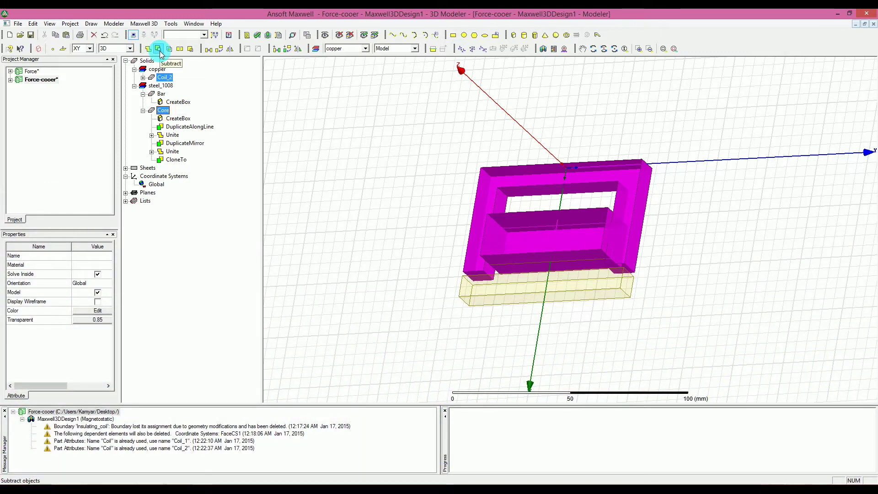
left_click(158, 49)
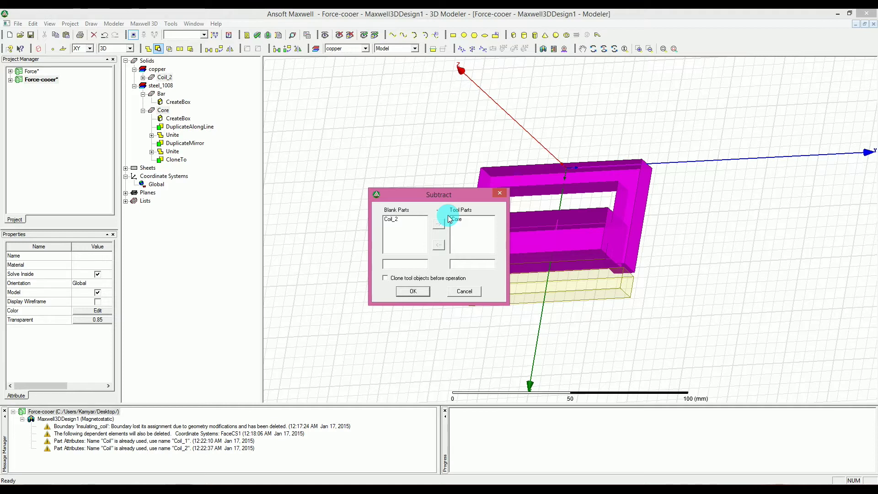
left_click(386, 279)
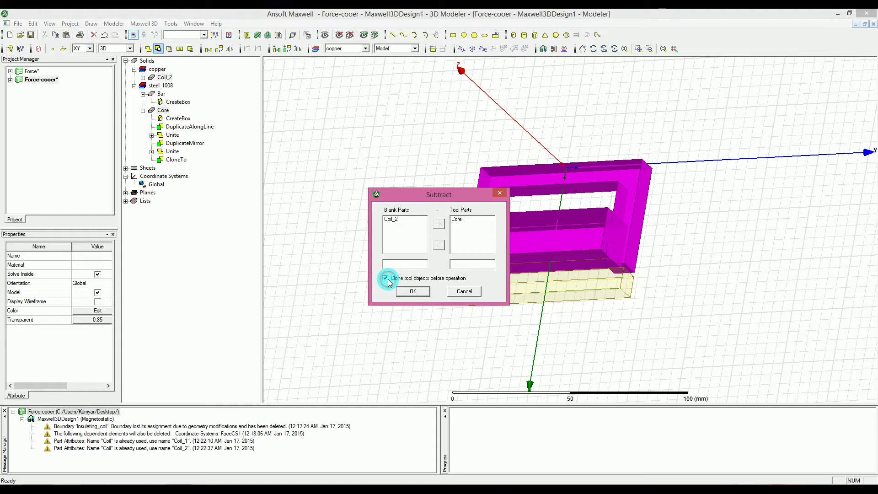
left_click(414, 292)
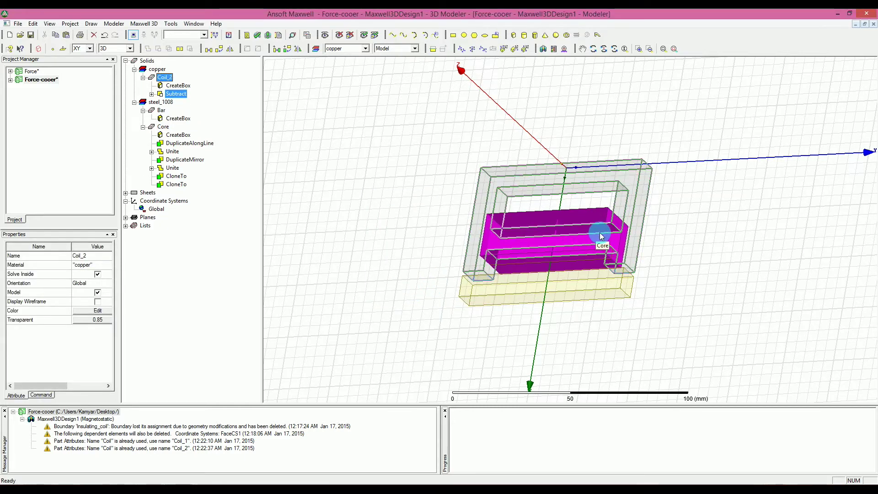
left_click_drag(585, 234, 627, 234, "alt")
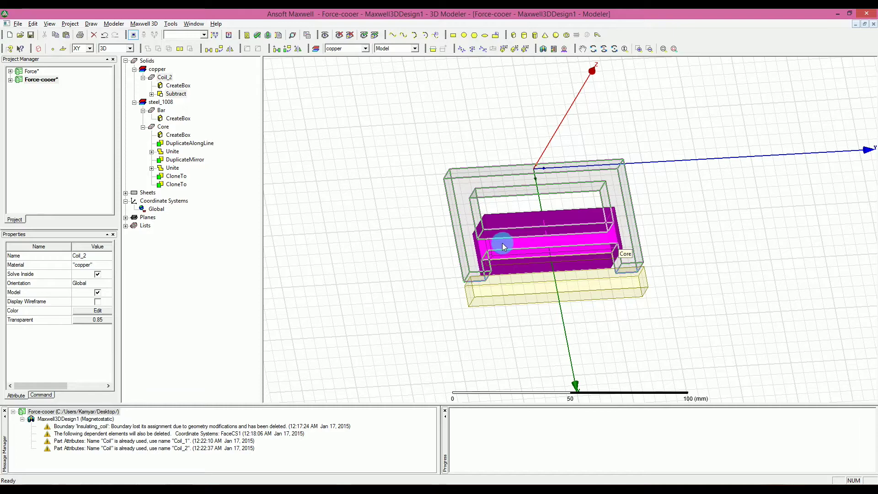
left_click_drag(500, 241, 529, 231, "alt")
left_click(477, 250)
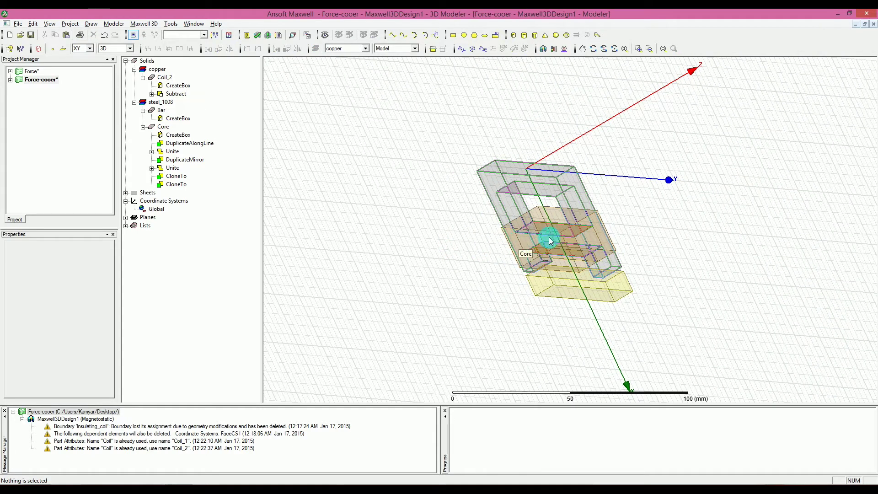
left_click_drag(535, 236, 503, 235, "alt")
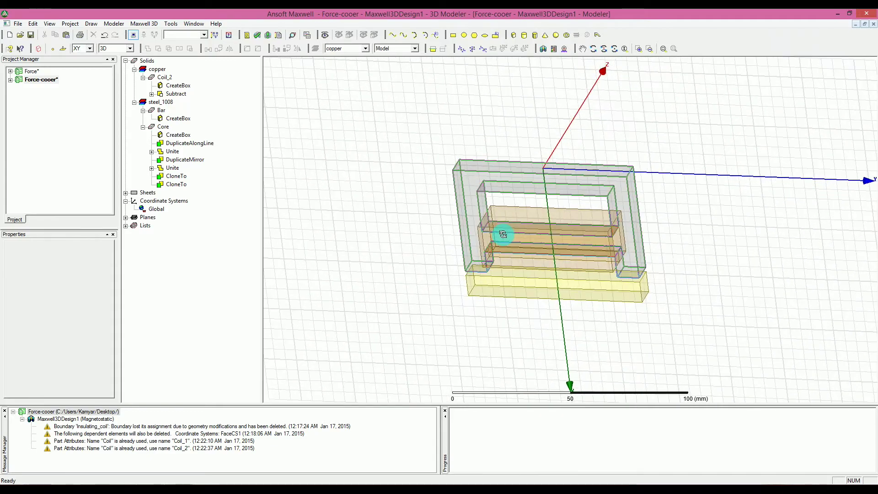
left_click(525, 214)
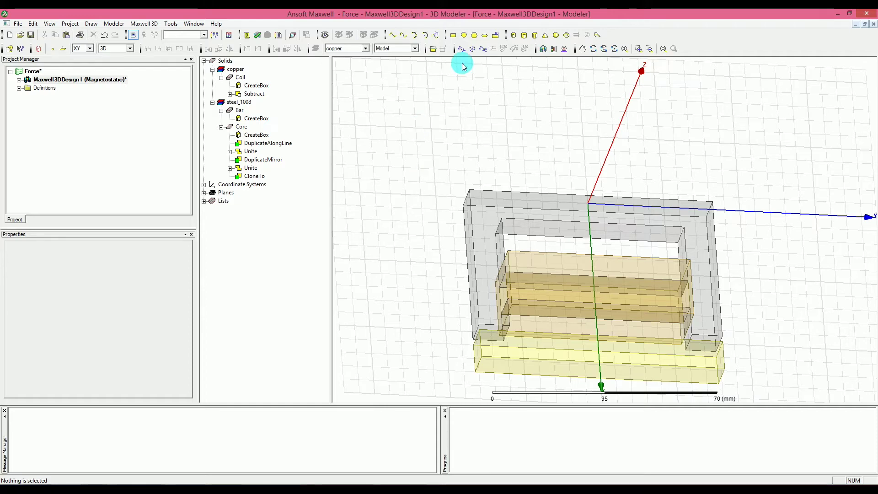
Step: Draw Box3 from corner (0, -10, -5) with sizes dX 10, dY 20, dZ 10 mm
left_click(510, 35)
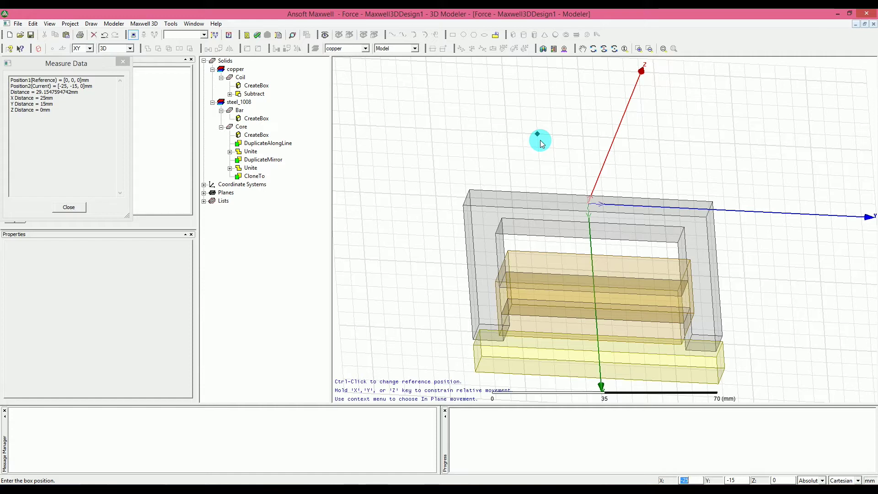
type("0")
key("Tab")
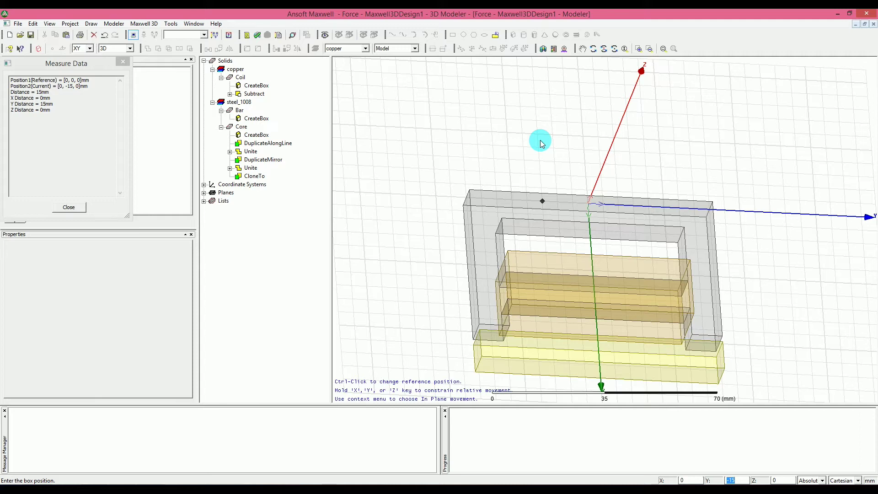
type("-")
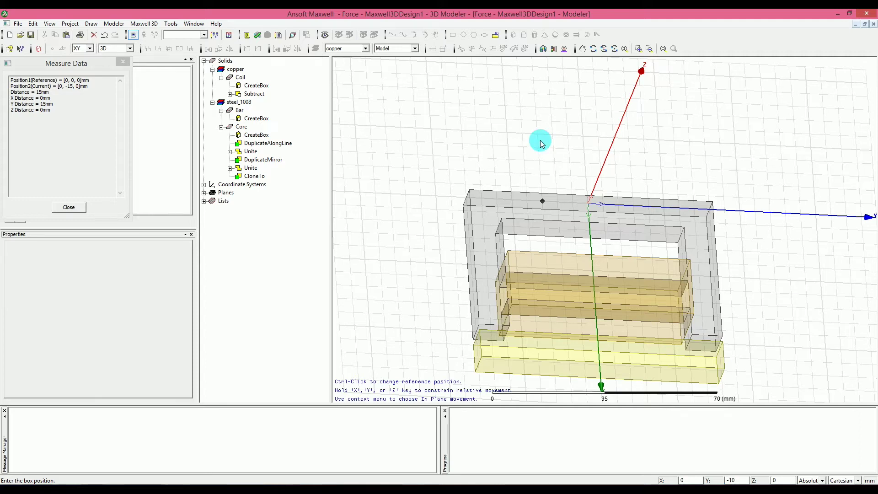
key("Tab")
type("-5")
key("Return")
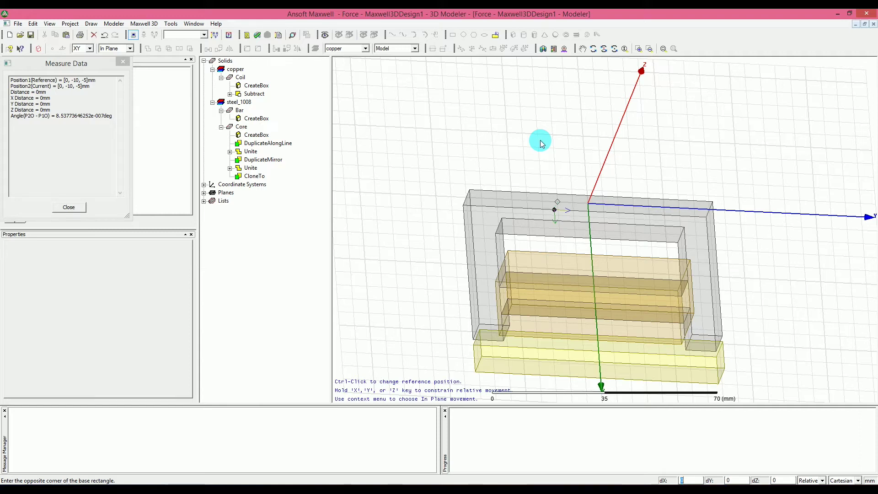
type("1")
key("Tab")
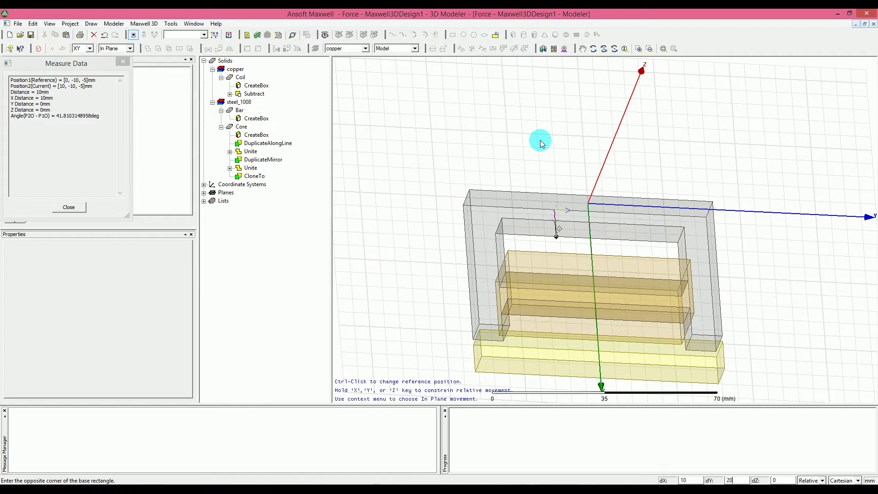
type("20")
key("Tab")
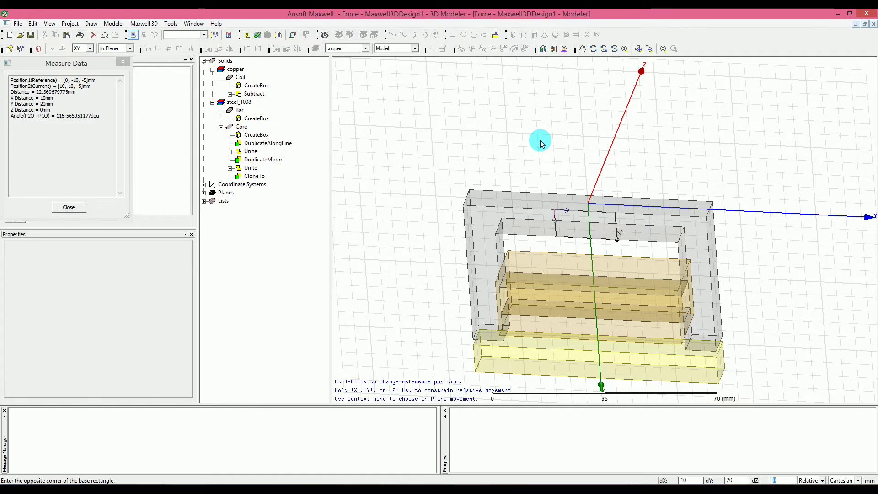
key("Return")
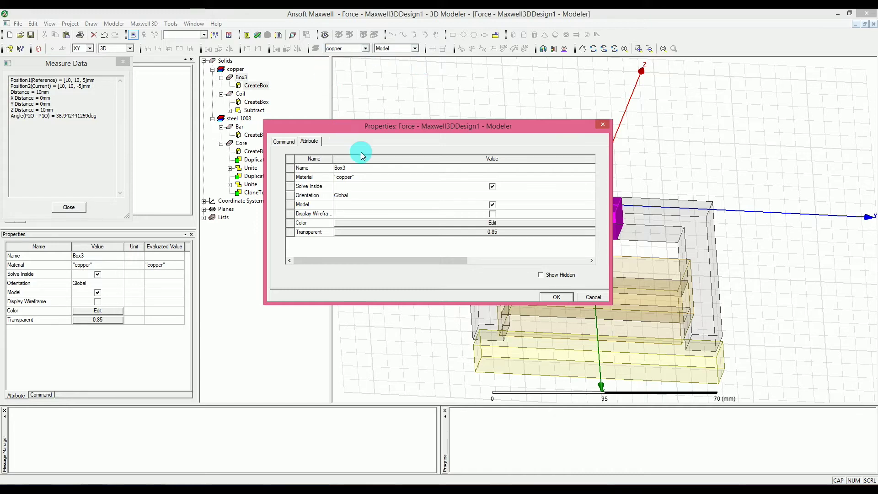
Step: Rename Box3 to Magnet and give it a red custom colour
left_click(374, 169)
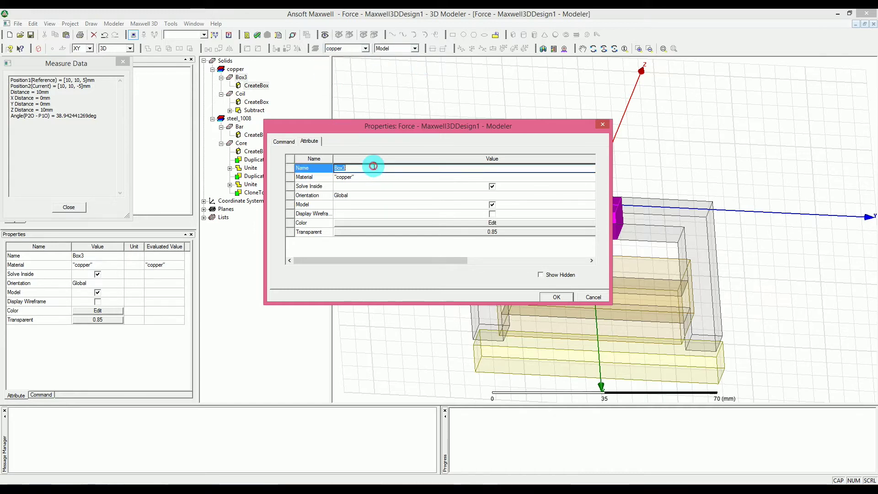
type("Magn")
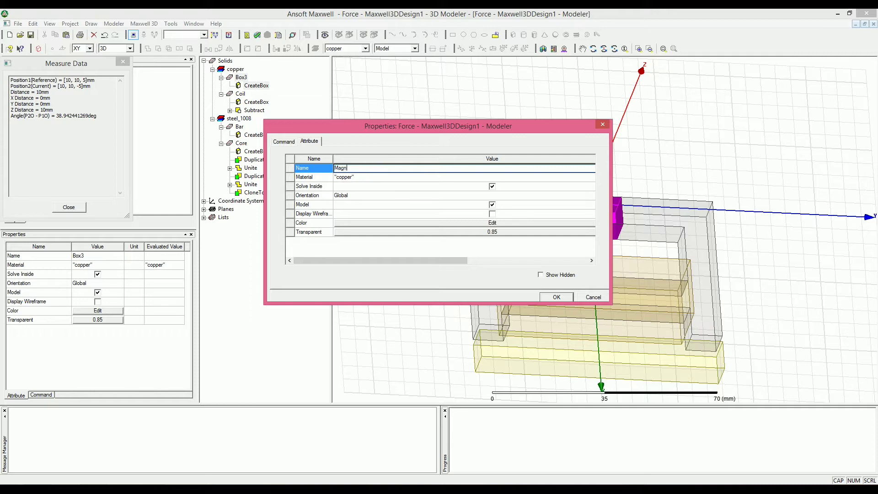
type("et")
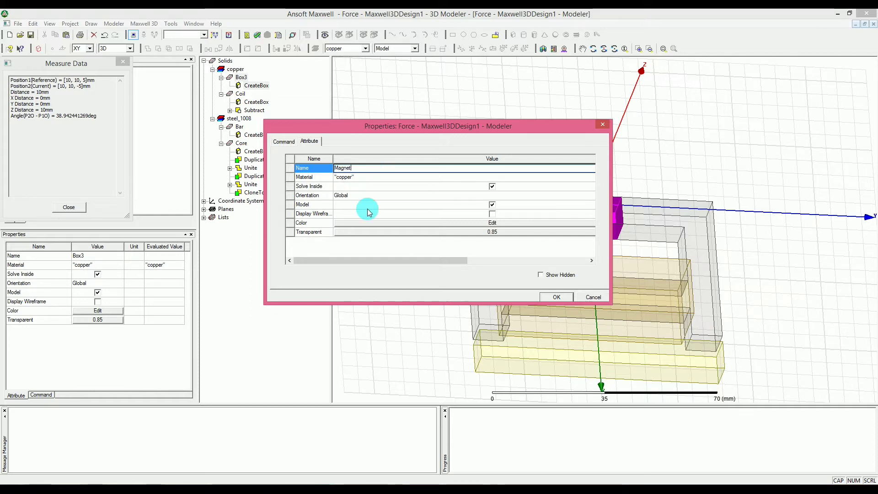
left_click(378, 221)
left_click(380, 223)
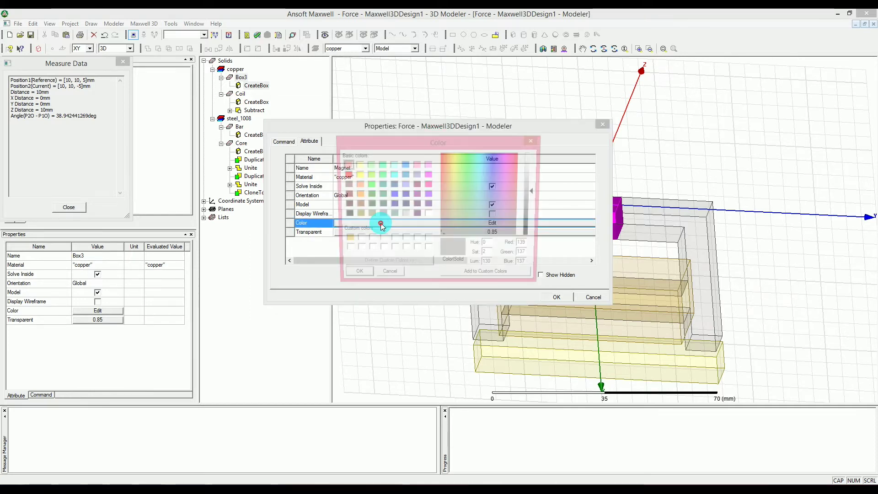
left_click(443, 153)
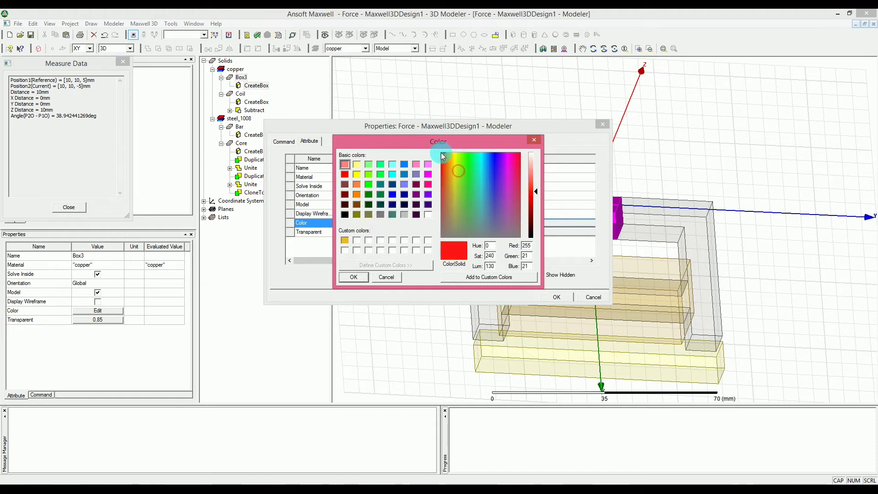
left_click(469, 278)
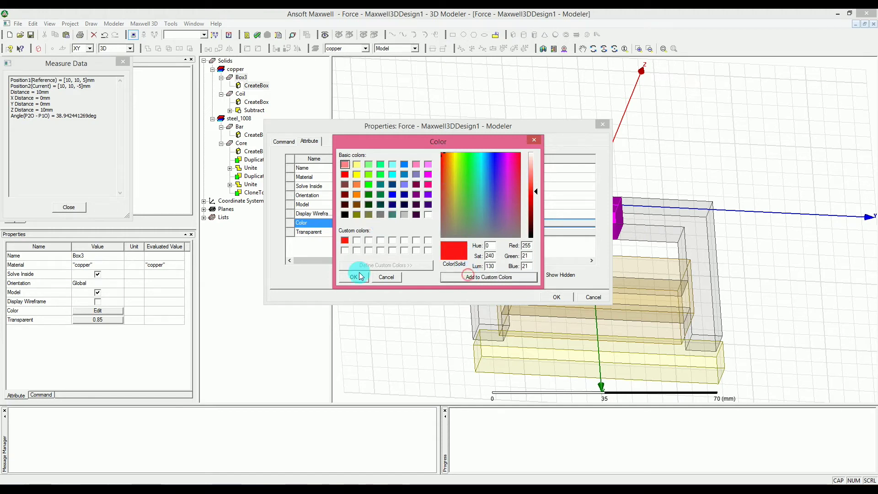
left_click(489, 175)
left_click_drag(489, 176, 440, 152)
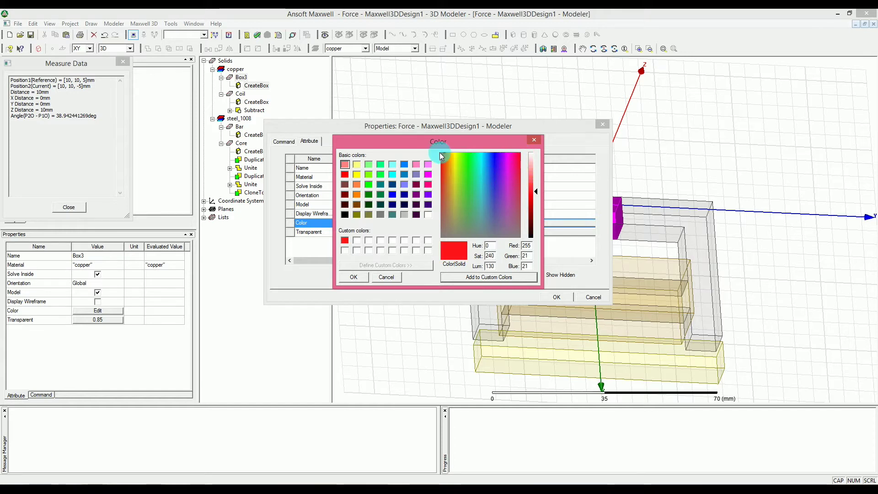
left_click(353, 277)
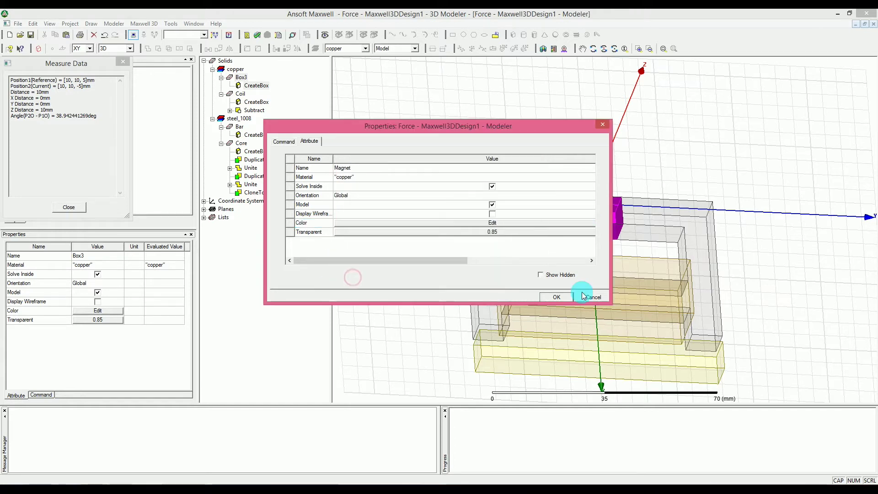
Step: Set the Magnet's transparency to 0.73 and apply the property changes
left_click(499, 234)
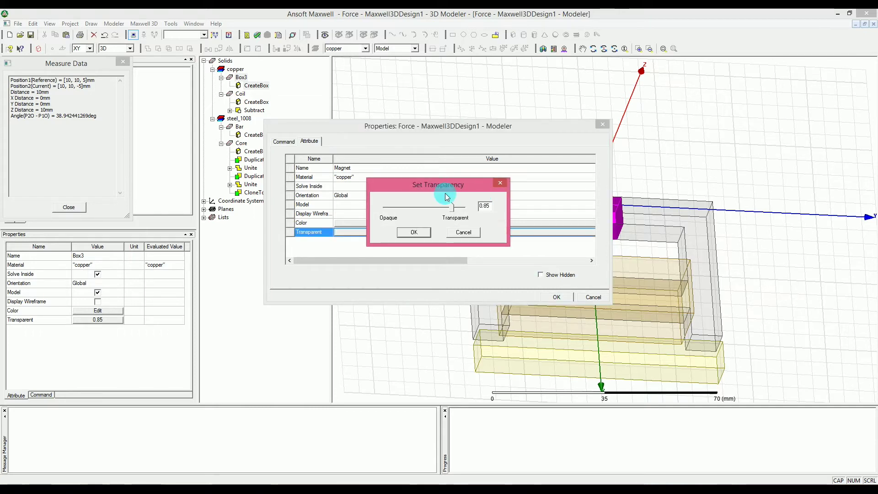
left_click_drag(456, 206, 445, 211)
left_click(414, 232)
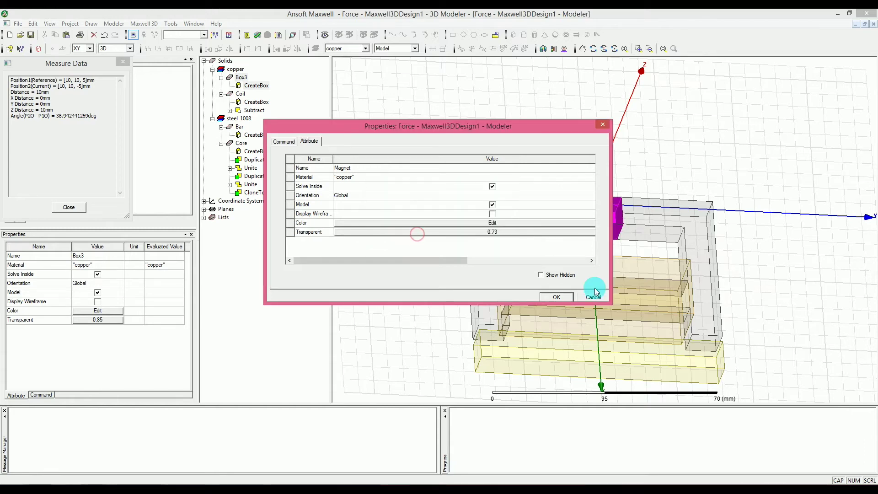
left_click(567, 296)
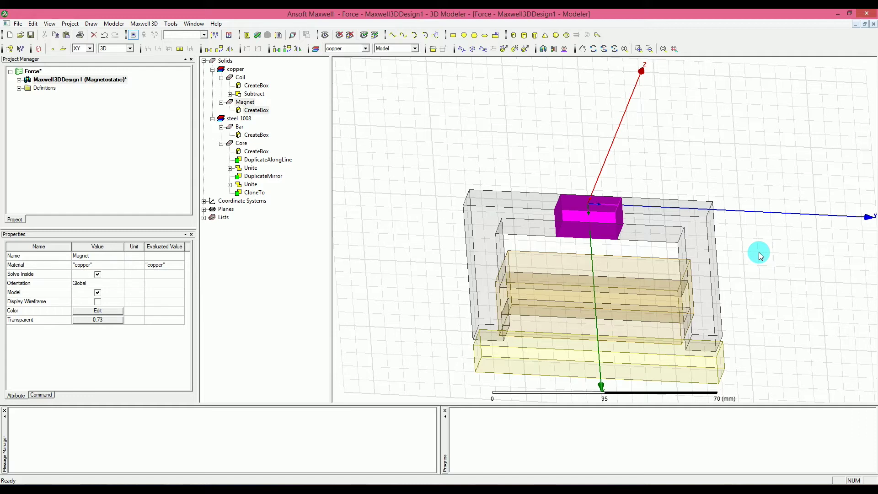
Step: Subtract Magnet from Core, with Core as blank part, Magnet as tool, and tool cloned
left_click(759, 251)
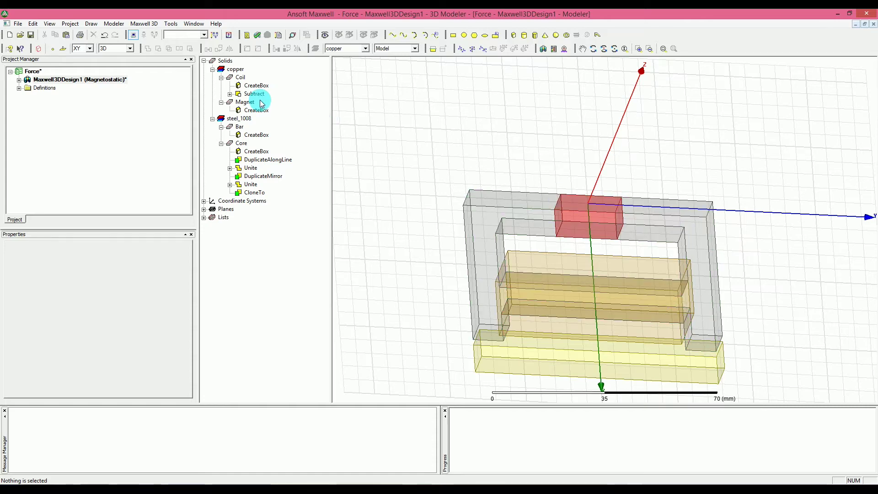
left_click(245, 102)
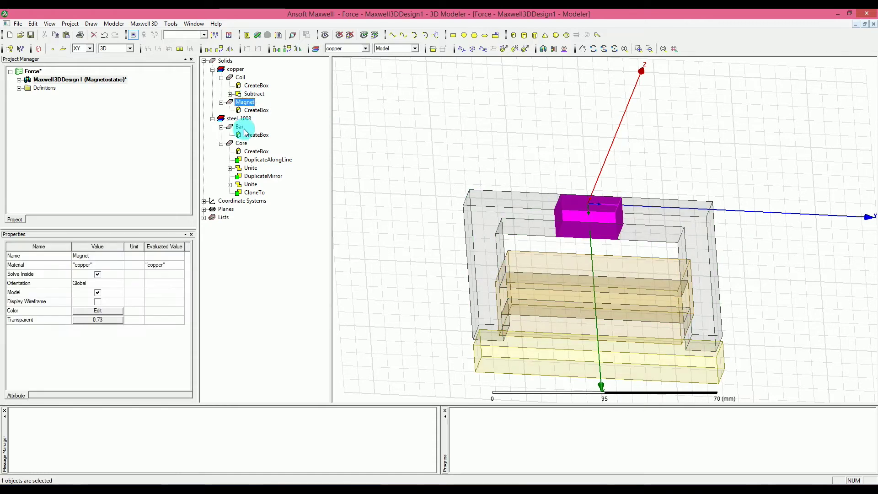
left_click(241, 143, "ctrl")
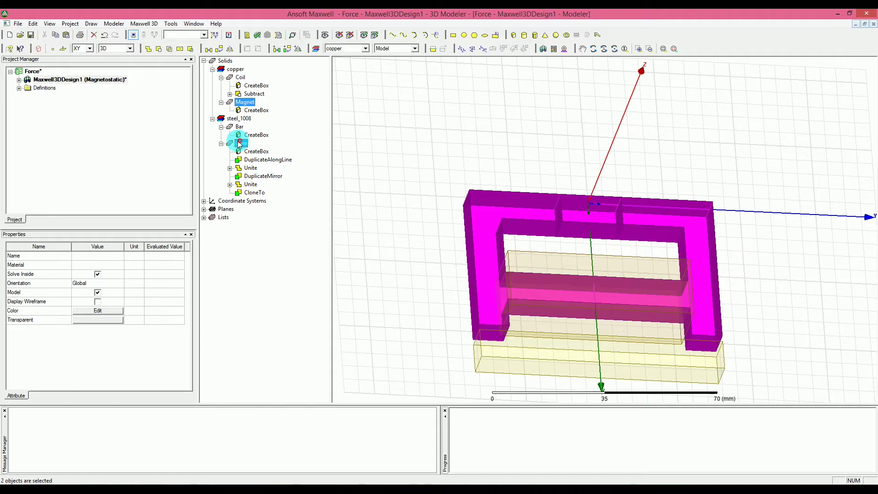
left_click(158, 47)
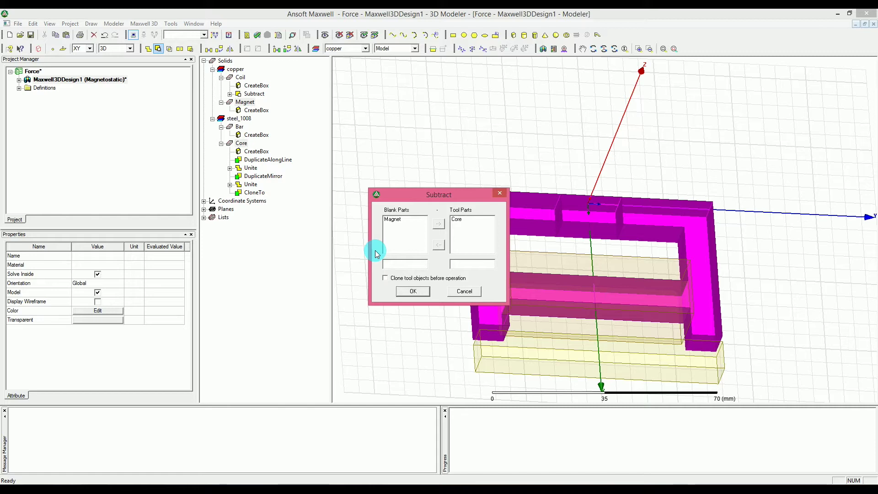
left_click(388, 221)
left_click(438, 224)
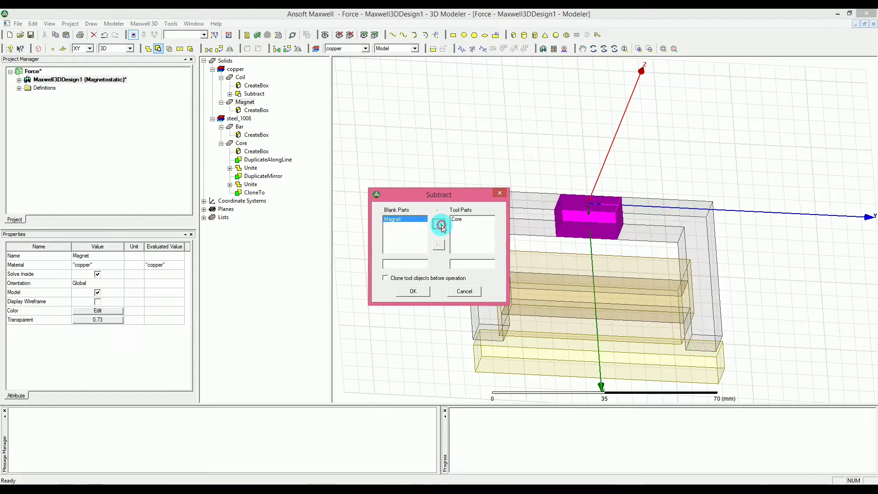
left_click(455, 220)
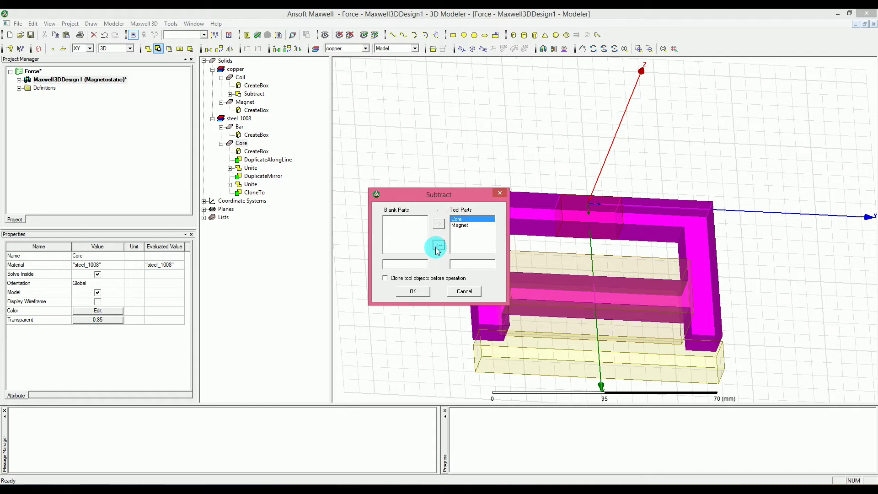
left_click(436, 246)
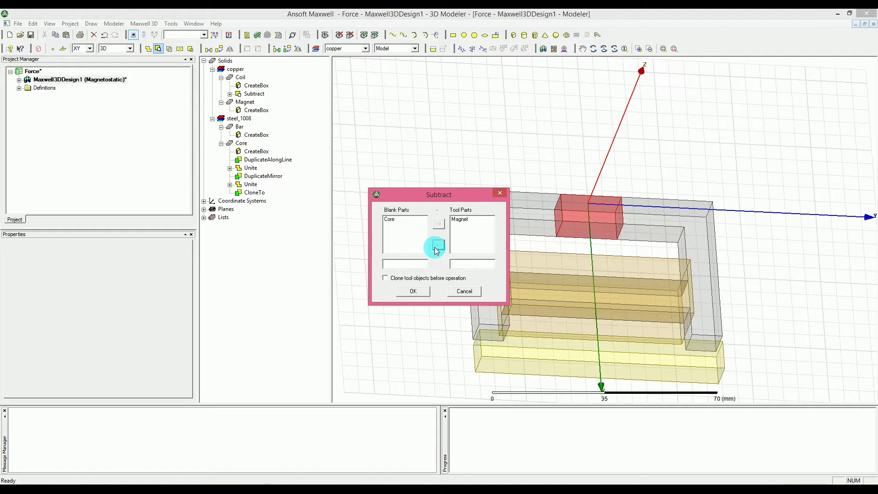
left_click(385, 279)
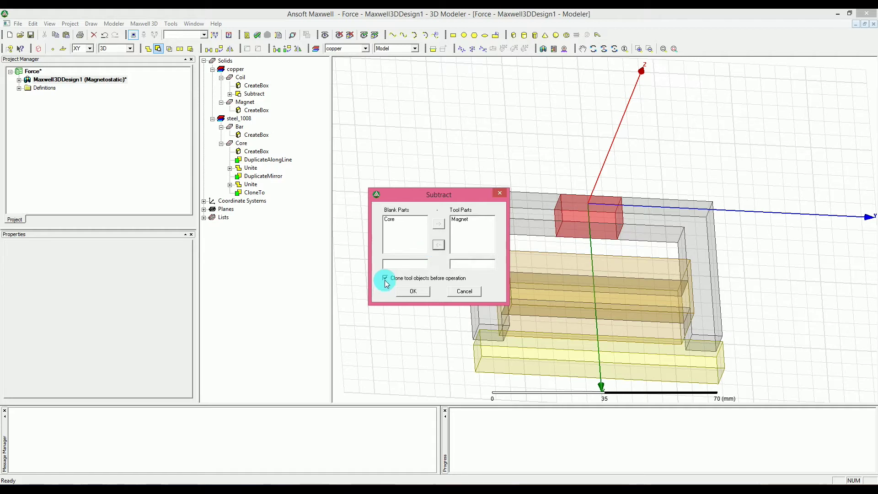
left_click(411, 292)
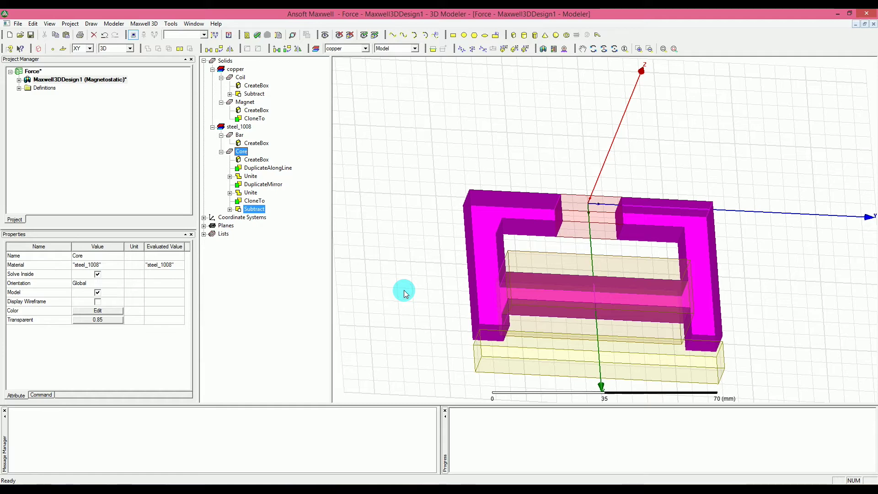
left_click(436, 275)
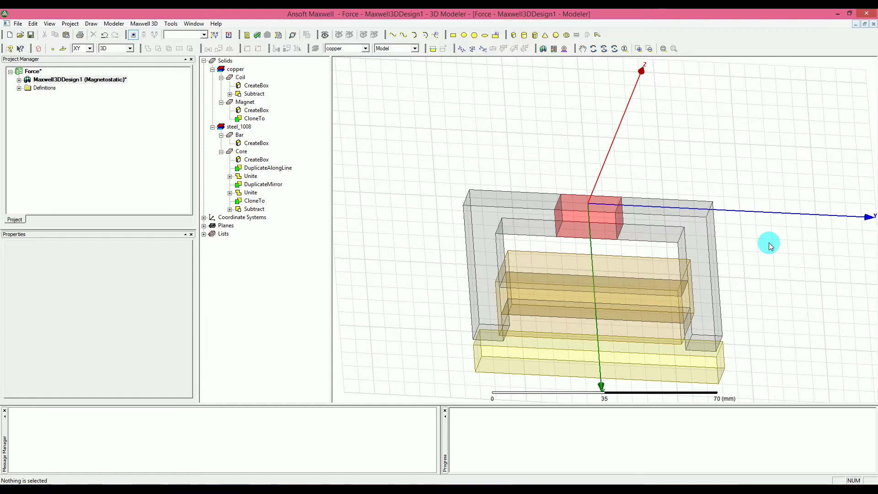
scroll(722, 135, "down", 3)
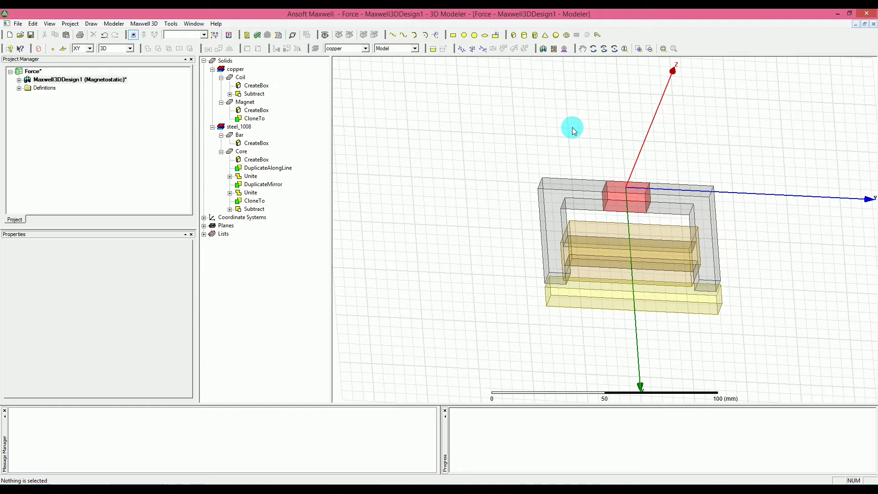
Step: Orbit and zoom toward the red Magnet, then select its top face
mouse_move(580, 216)
left_mouse_down("alt")
mouse_move(525, 165)
mouse_move(502, 204)
mouse_move(476, 215)
left_mouse_up("alt")
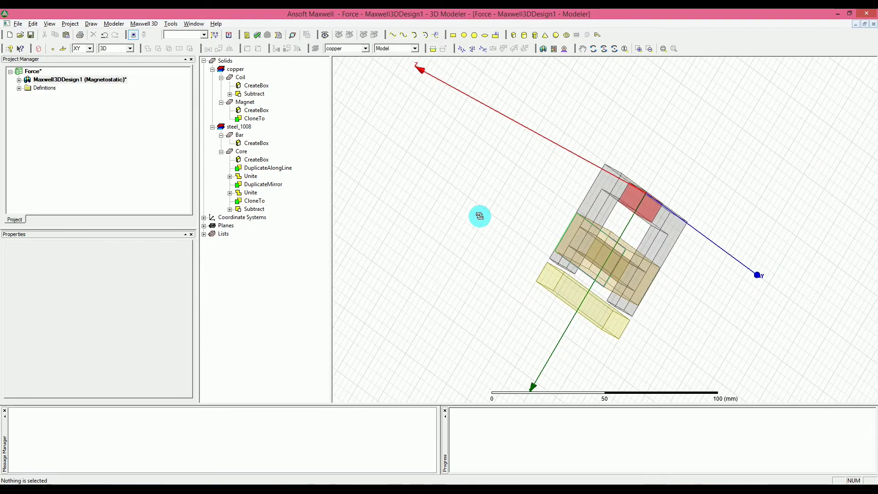
mouse_move(839, 180)
left_mouse_down("alt")
mouse_move(855, 270)
mouse_move(746, 388)
mouse_move(692, 400)
mouse_move(586, 349)
mouse_move(571, 357)
mouse_move(616, 325)
left_mouse_up("alt")
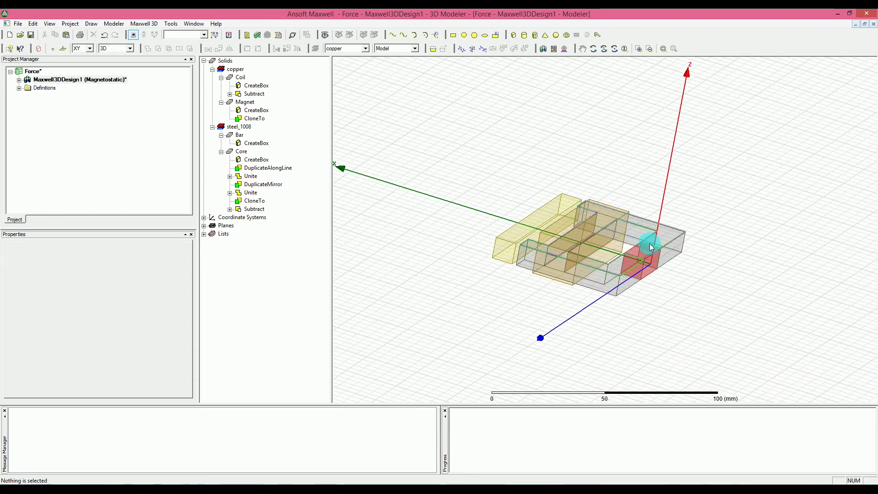
scroll(655, 254, "up", 5)
scroll(656, 255, "up", 3)
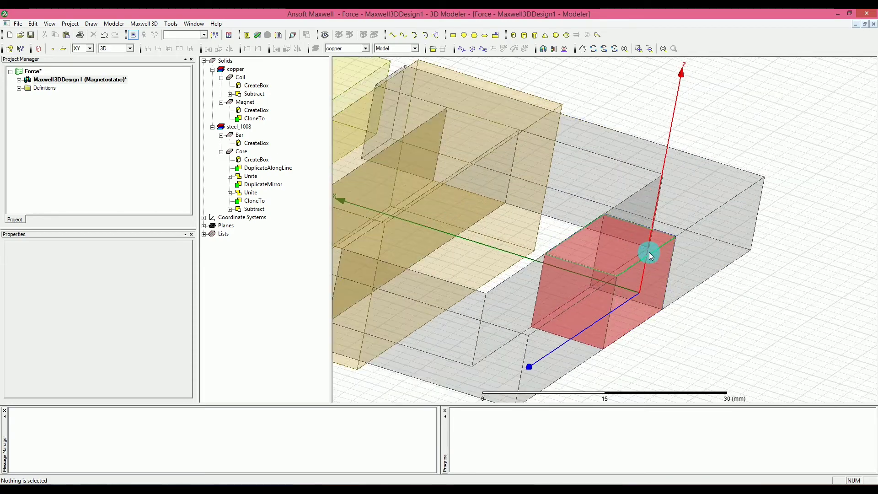
left_click(628, 244)
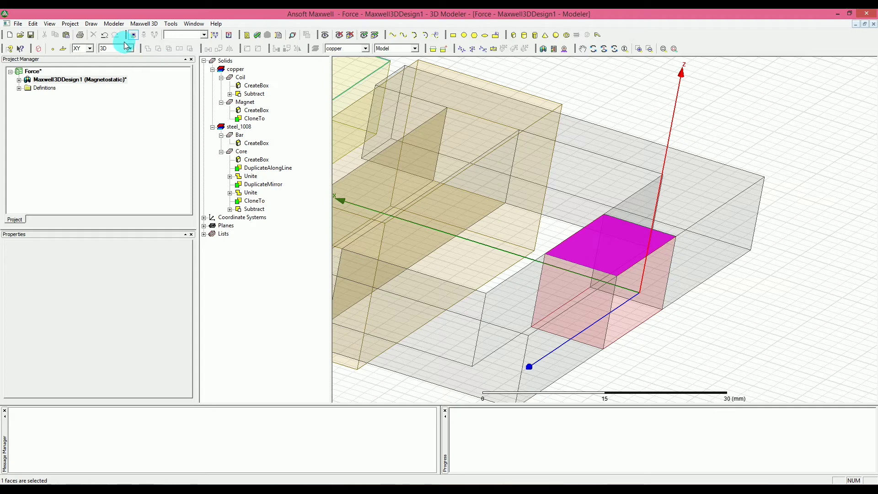
Step: Start the Face CS command from Modeler > Coordinate System > Create for the magnet's top face
left_click(120, 24)
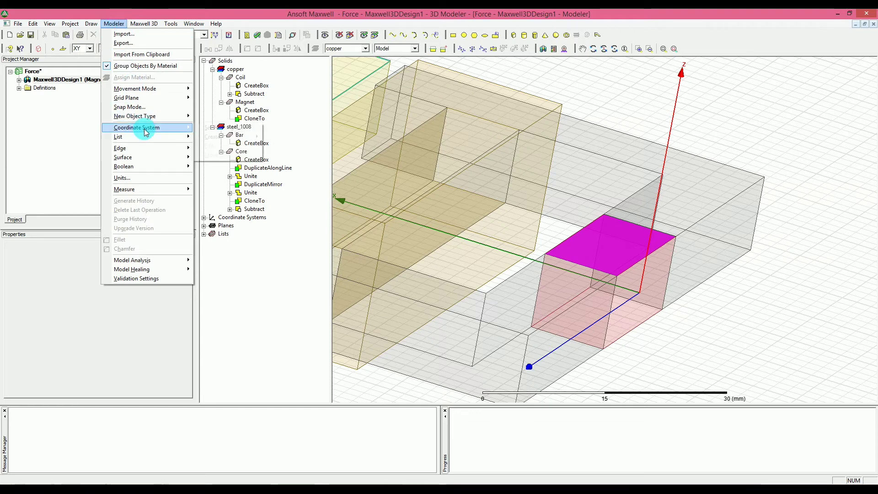
mouse_move(146, 128)
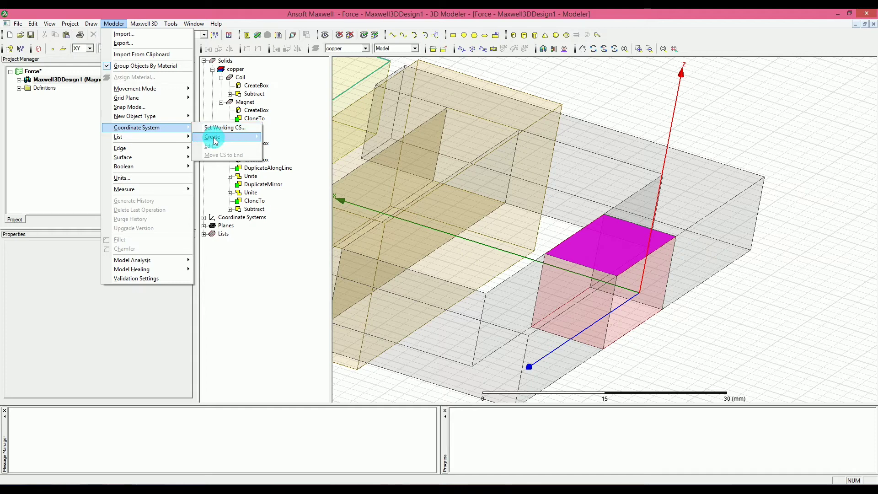
mouse_move(211, 136)
mouse_move(273, 138)
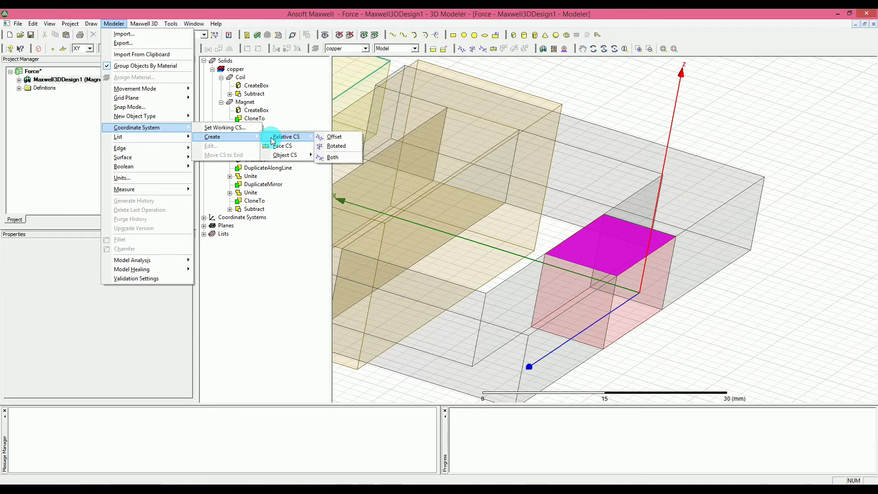
left_click(298, 151)
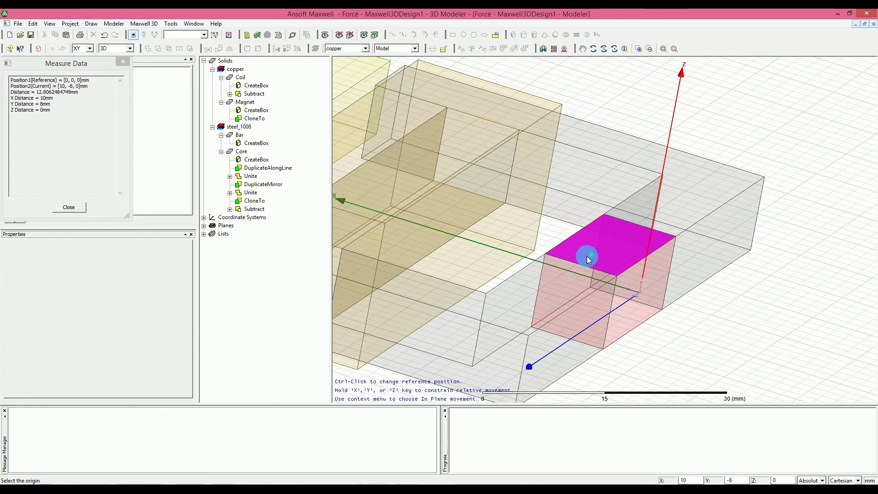
Step: Enter origin 38, 10, 5, dismiss the planar-face error, and exit the measurement readout
key("Tab")
type("0")
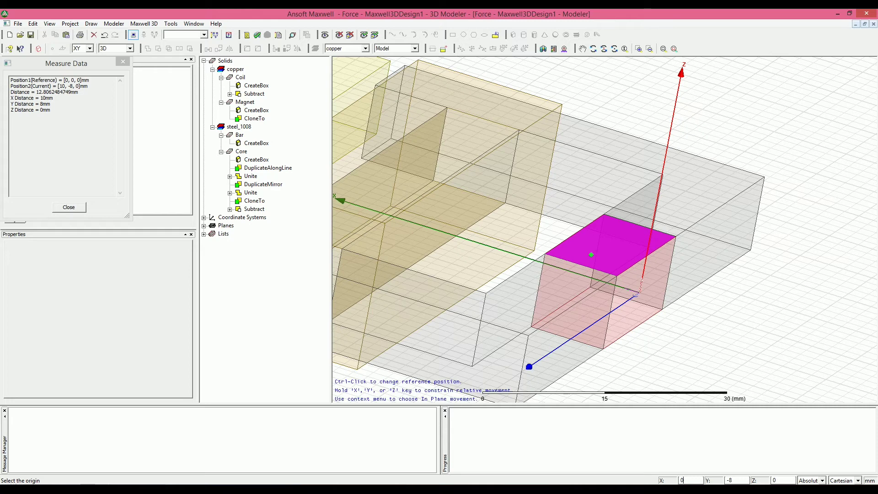
type("10")
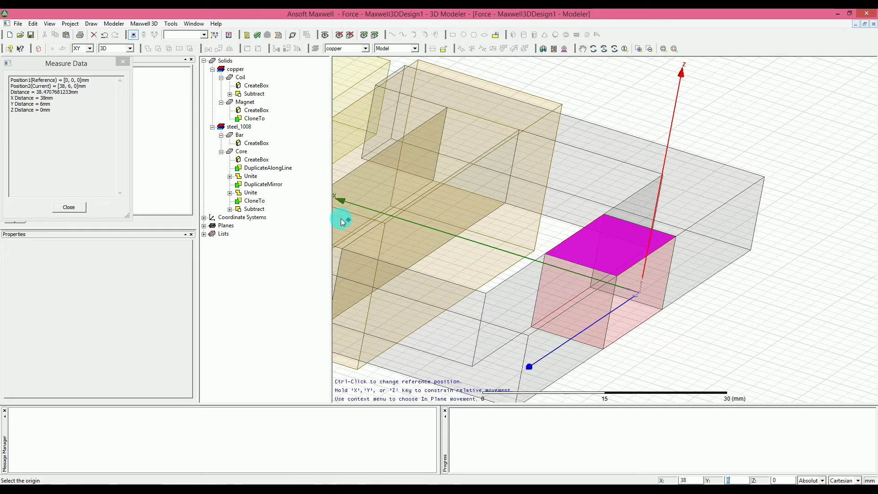
type("10")
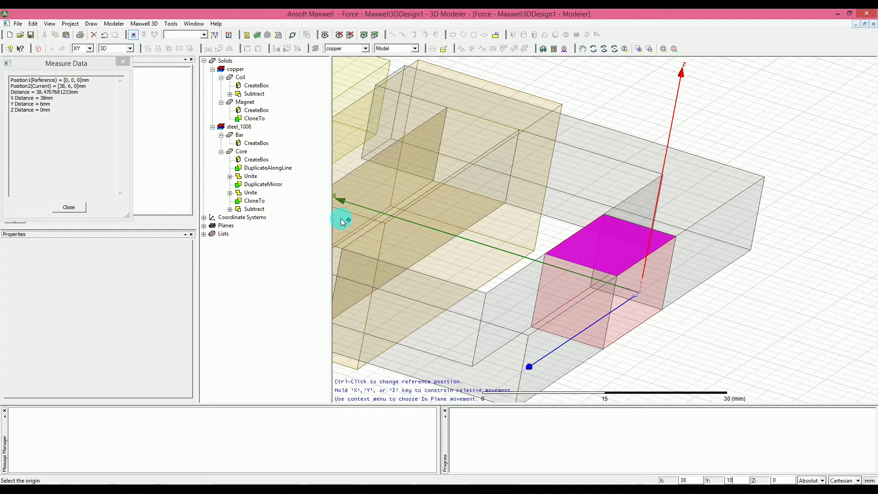
key("Tab")
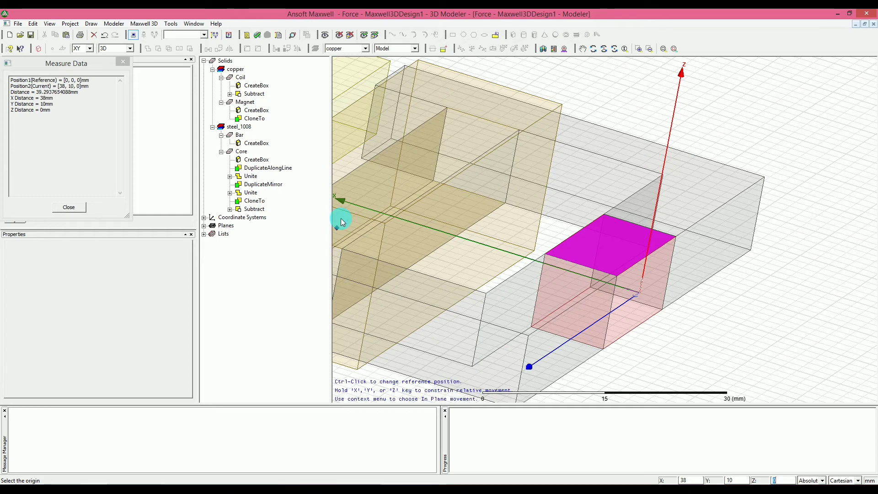
type("5")
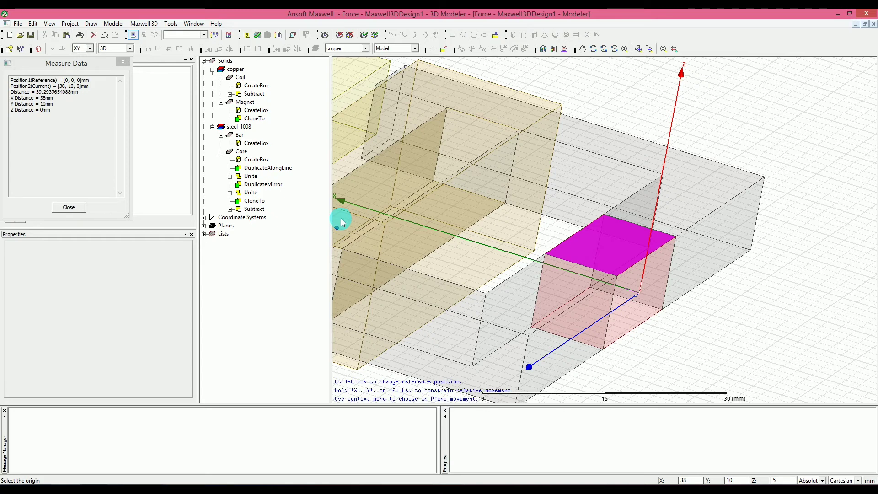
key("Return")
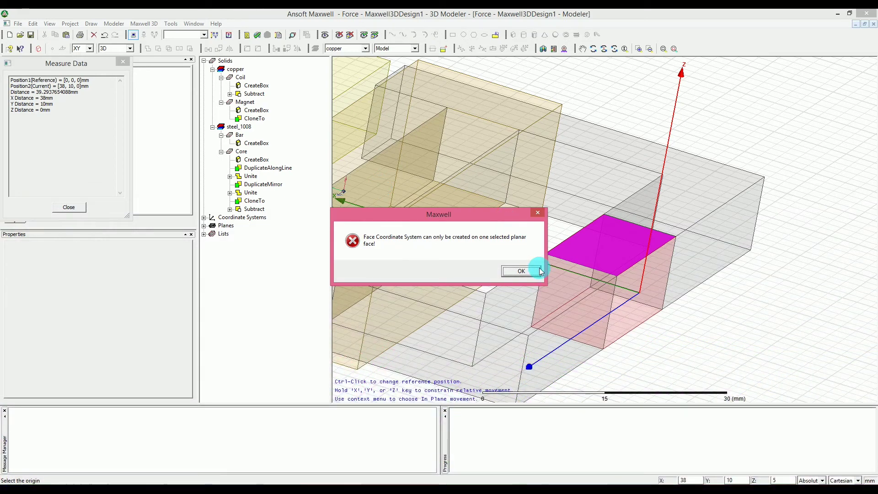
left_click(539, 270)
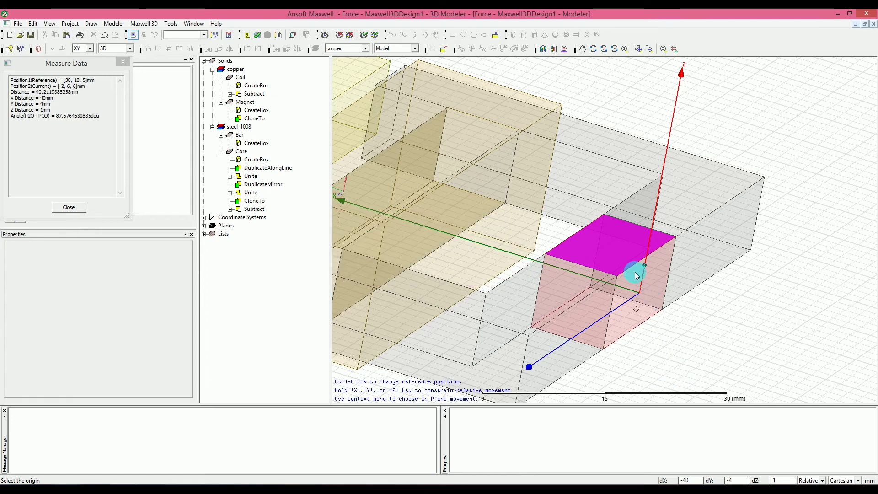
key("Escape")
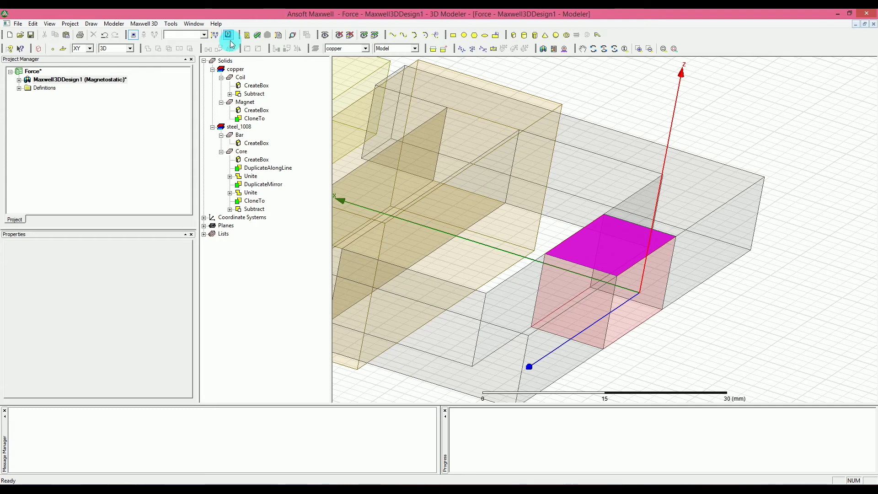
Step: Start a new Face CS on the magnet's top face with origin at (10, 10, 5)
left_click(122, 26)
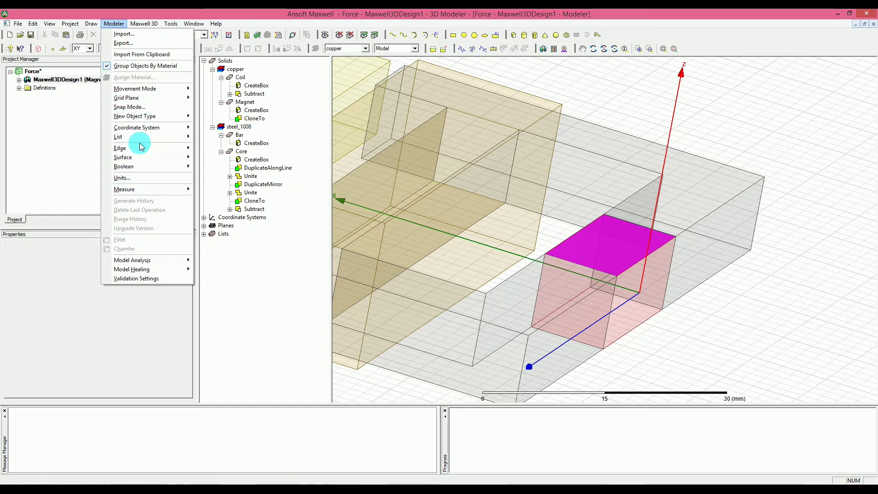
mouse_move(172, 127)
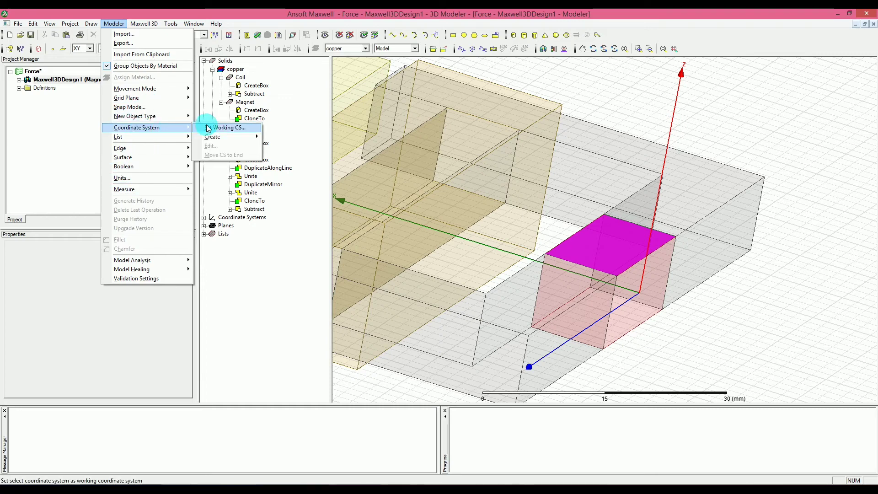
mouse_move(226, 136)
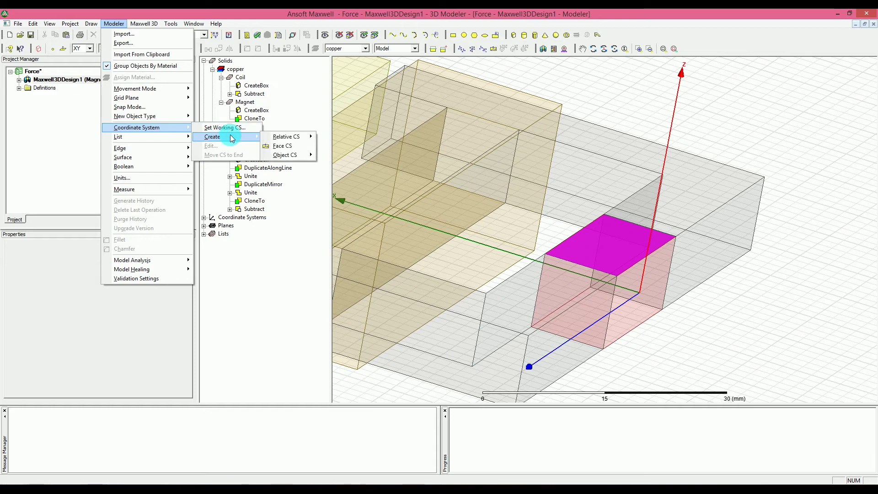
left_click(289, 145)
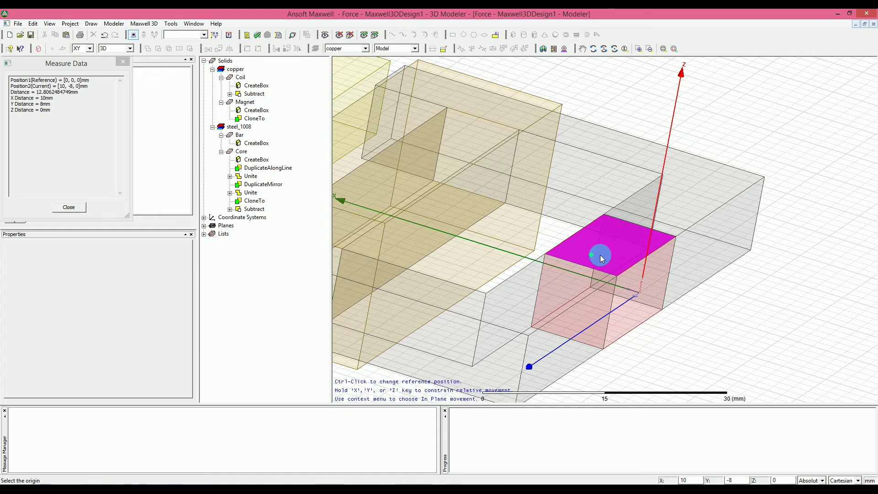
key("Tab")
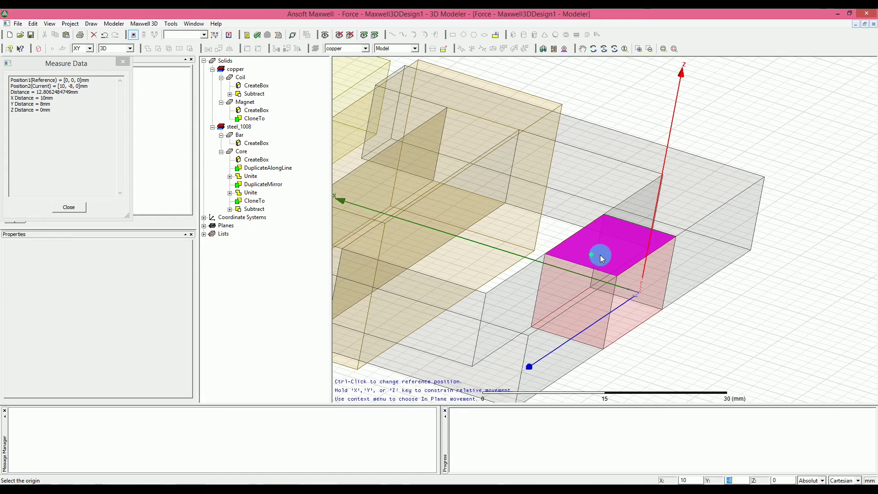
key("Tab")
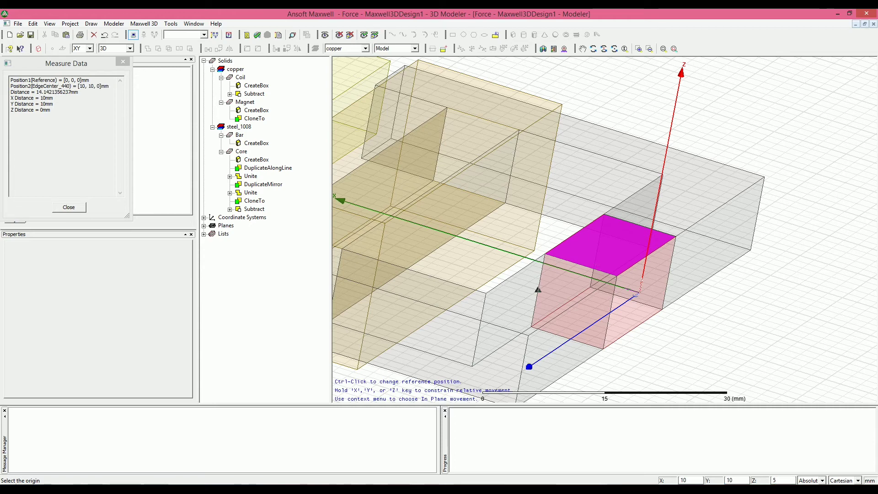
left_click(601, 255)
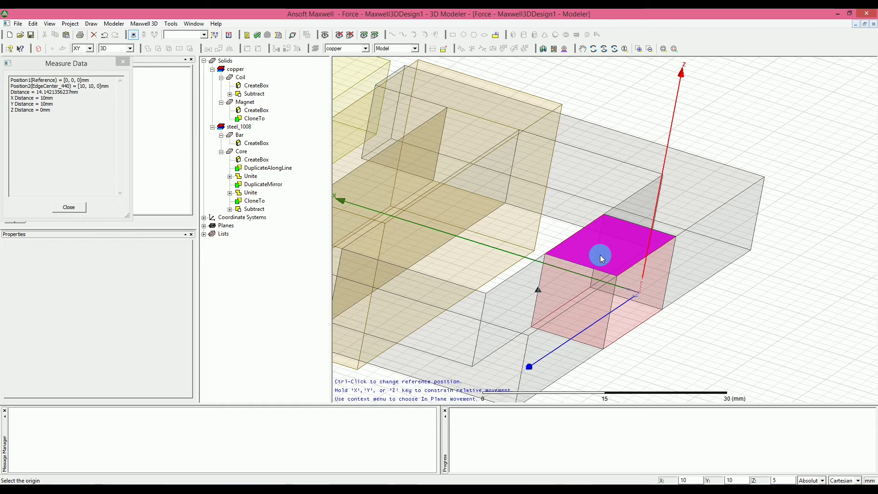
key("Return")
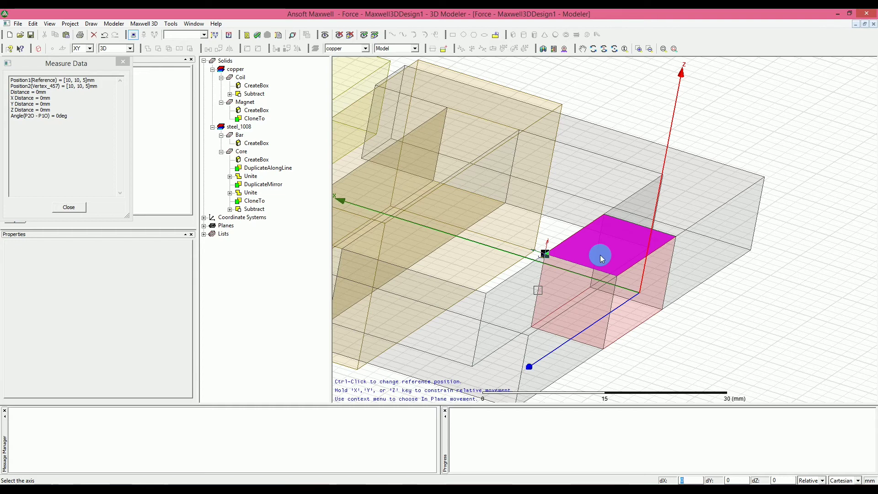
Step: Set the face coordinate system's axis to dY -20 and finish creating it
key("Tab")
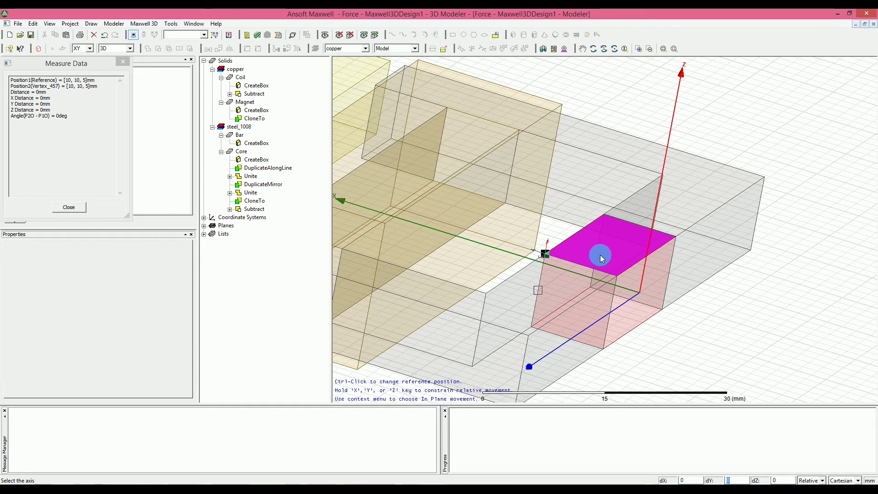
type("-20")
key("Tab")
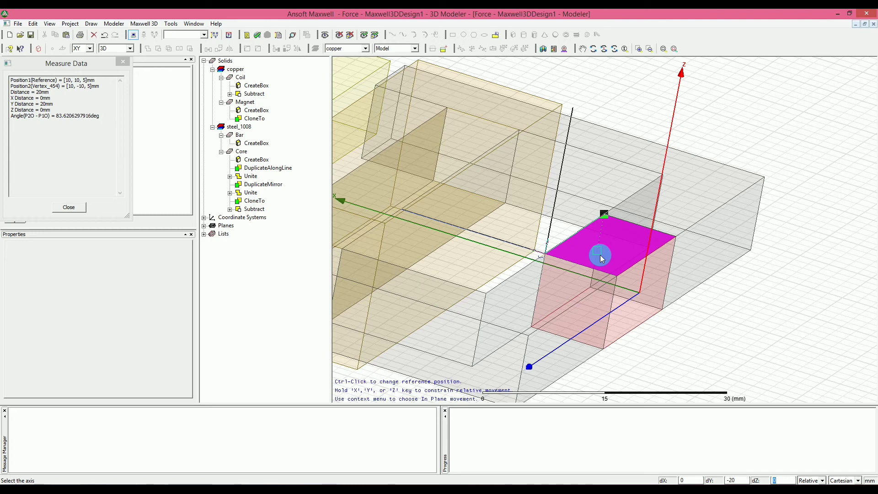
key("Return")
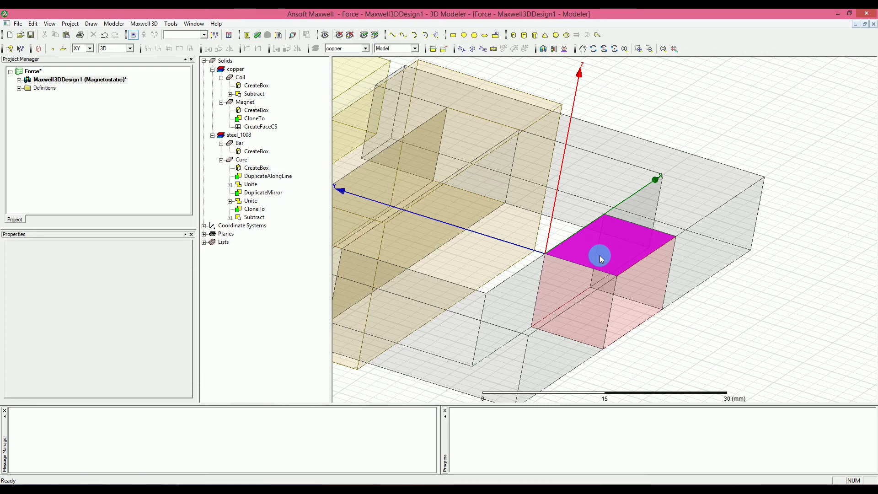
Step: Expand Coordinate Systems, view FaceCS1's properties (type Face, axis X), then collapse the node
left_click(204, 226)
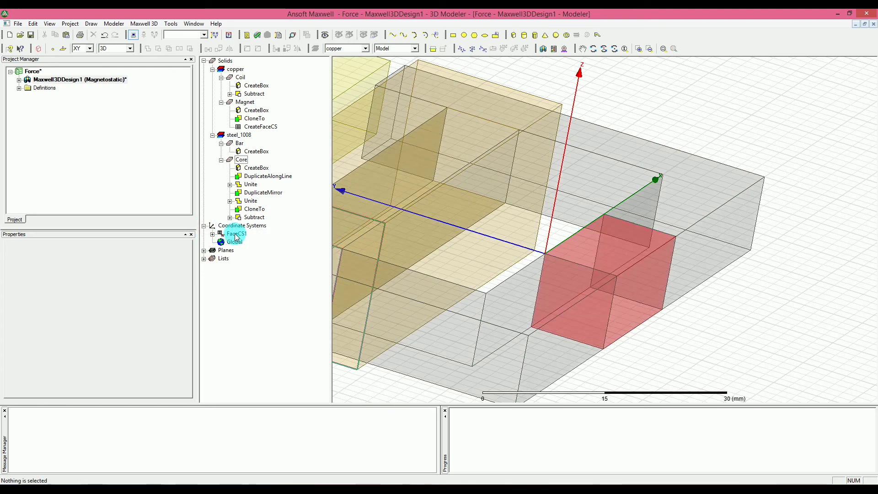
left_click(222, 234)
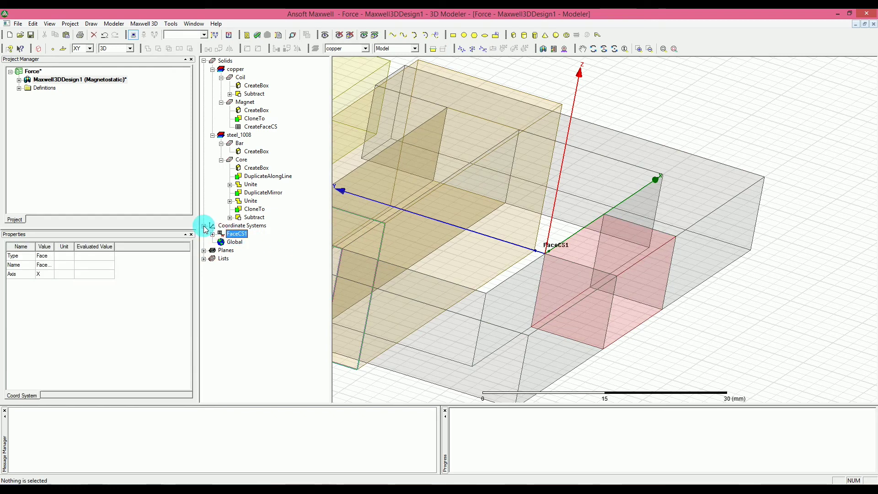
left_click(204, 225)
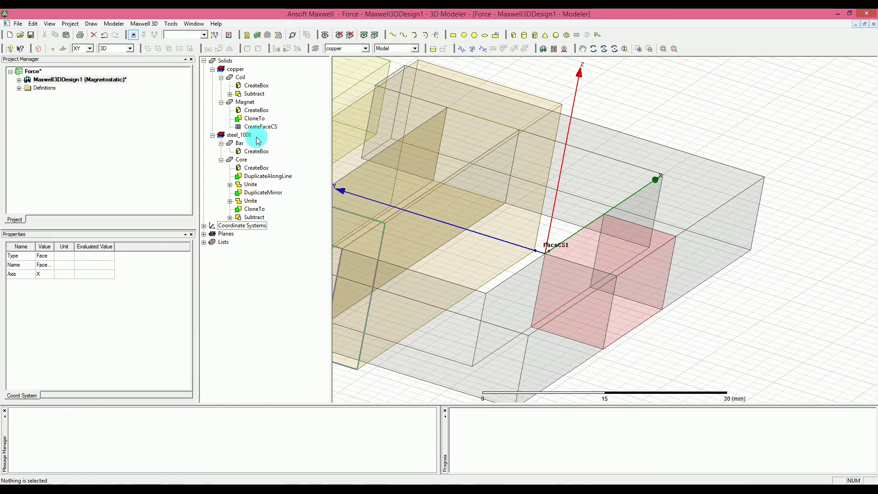
Step: Change the Magnet's Orientation property from Global to FaceCS1, then deselect it
left_click(244, 103)
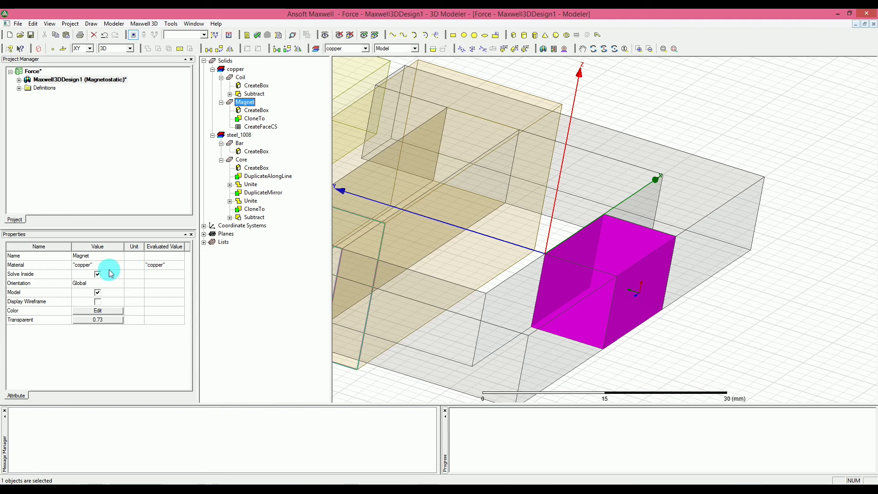
left_click(101, 284)
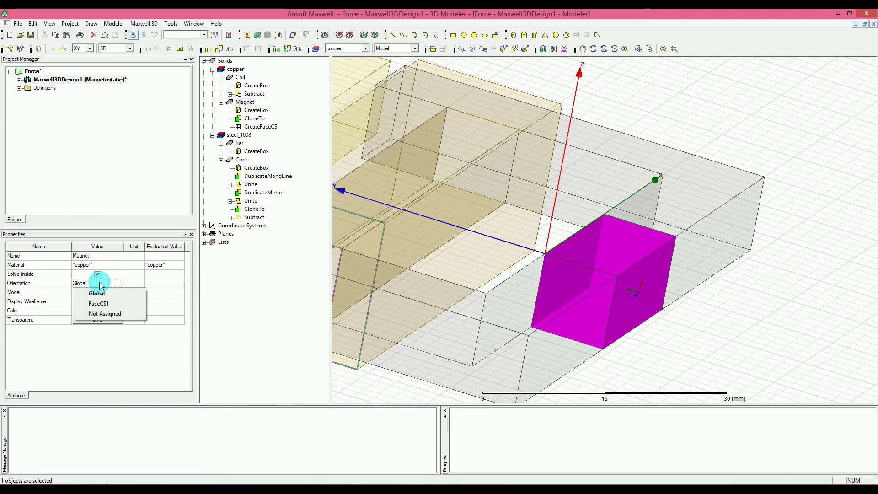
left_click(113, 305)
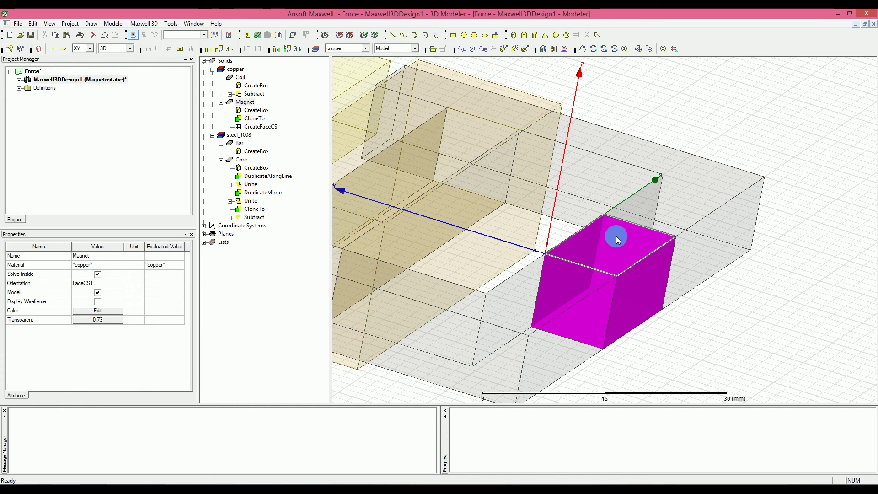
left_click(665, 137)
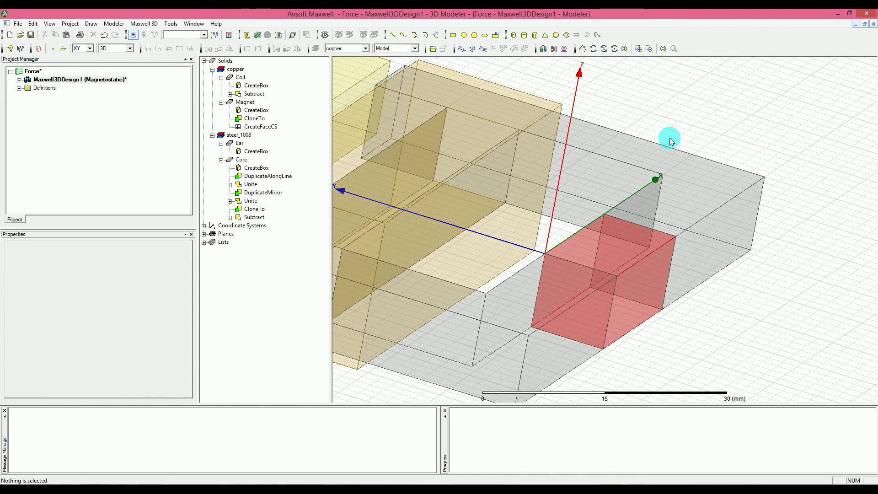
Step: Switch to Select Objects mode, then fit and orbit the view around the magnet, core and coil
right_click(670, 138)
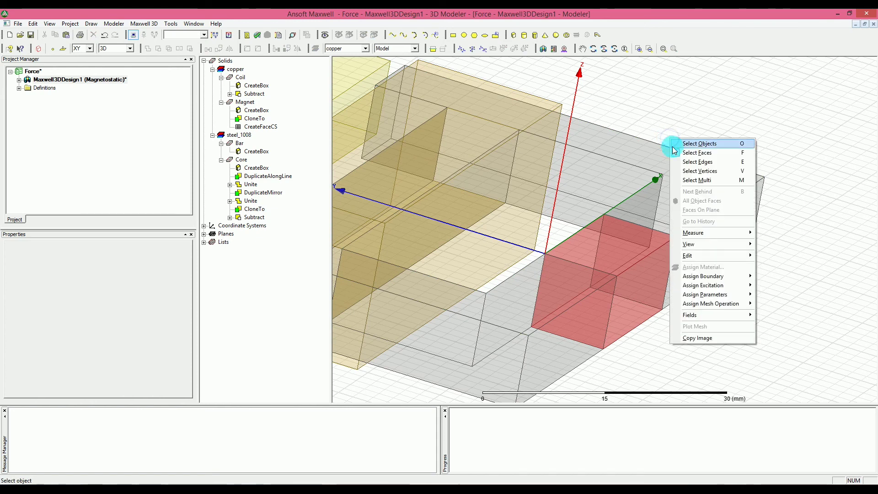
left_click(686, 143)
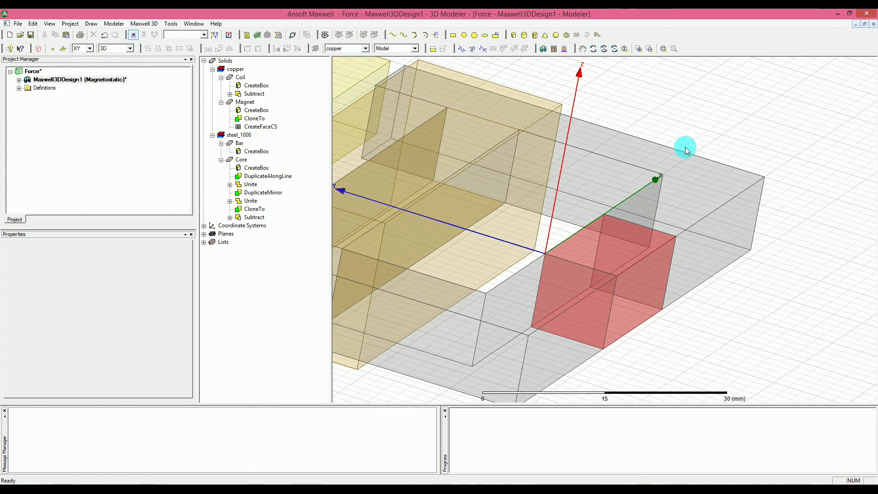
left_click_drag(676, 133, 448, 176, "alt")
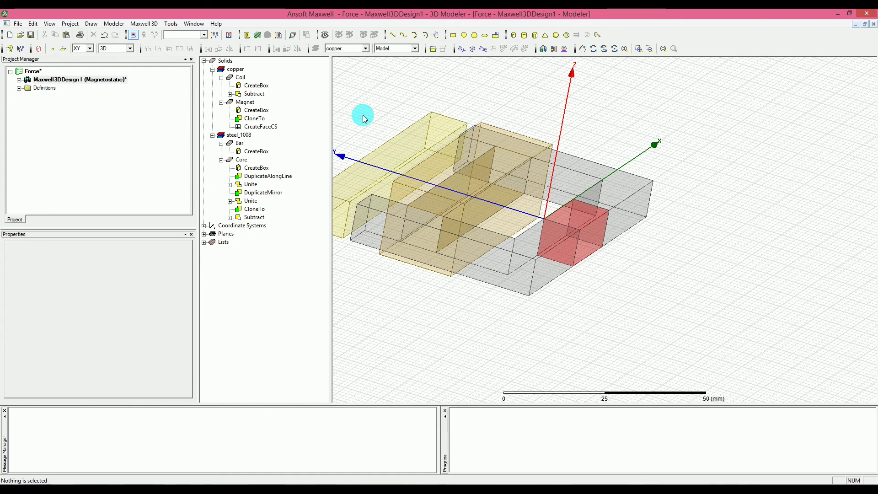
key("ctrl+d")
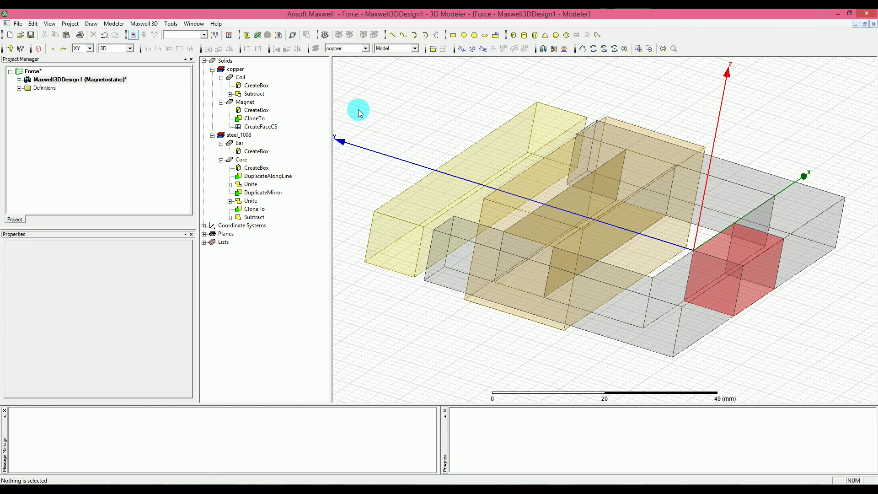
scroll(506, 138, "down", 2)
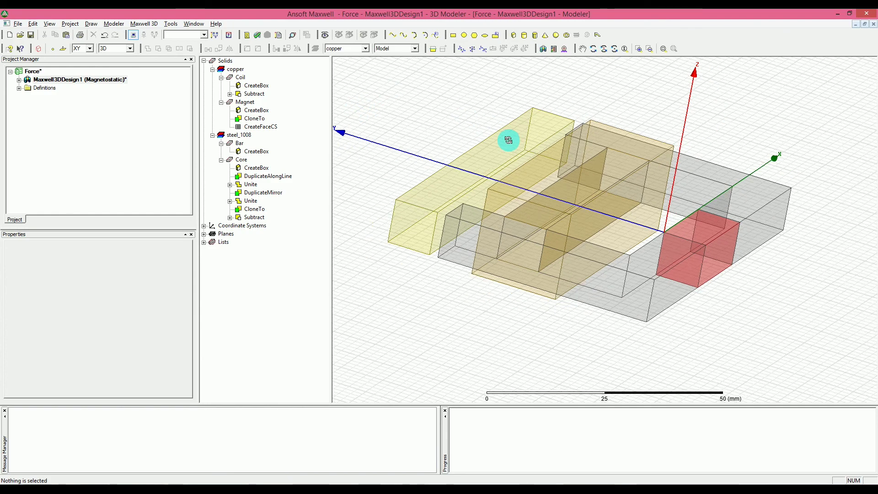
left_click_drag(507, 139, 620, 284)
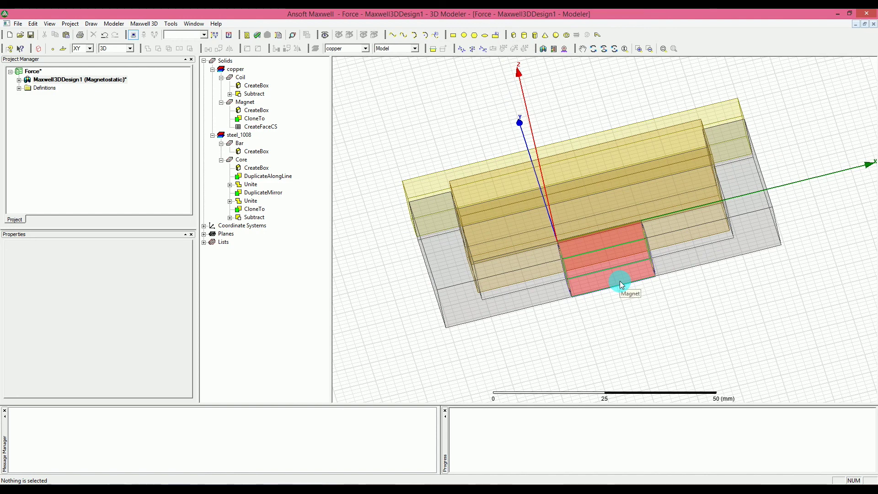